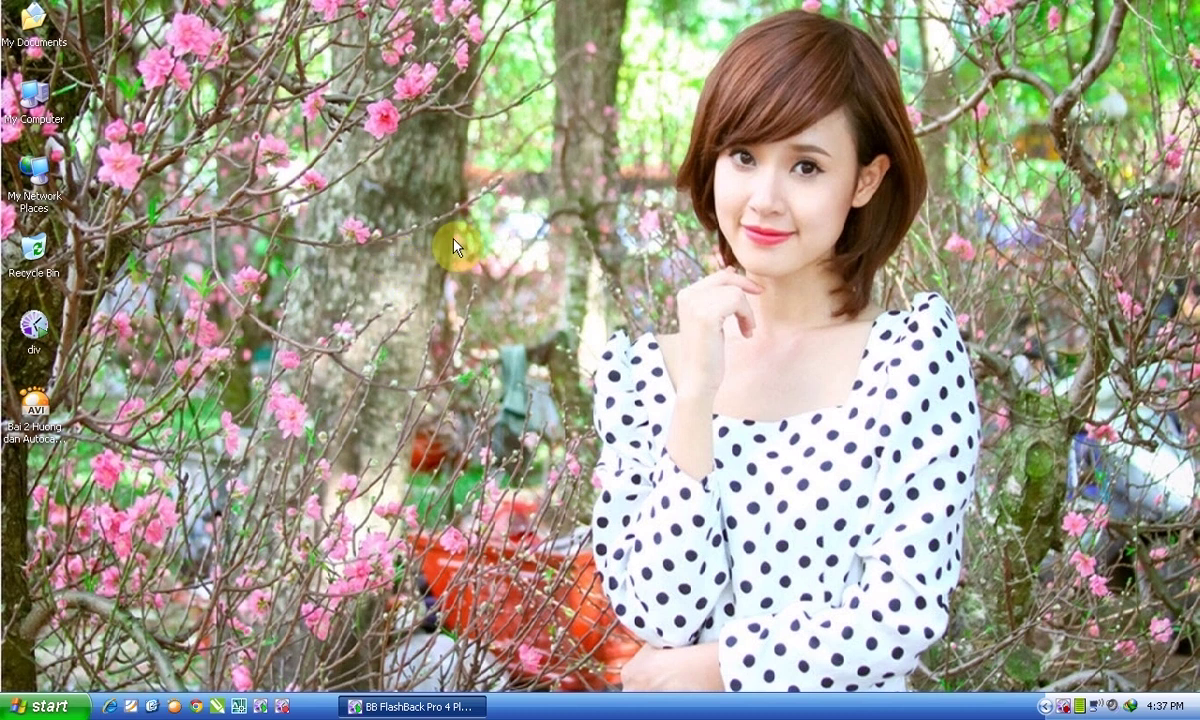
# Launch AutoCAD 2007 and open a new Drawing1 in the 3D Modeling workspace.
pyautogui.click(217, 705)
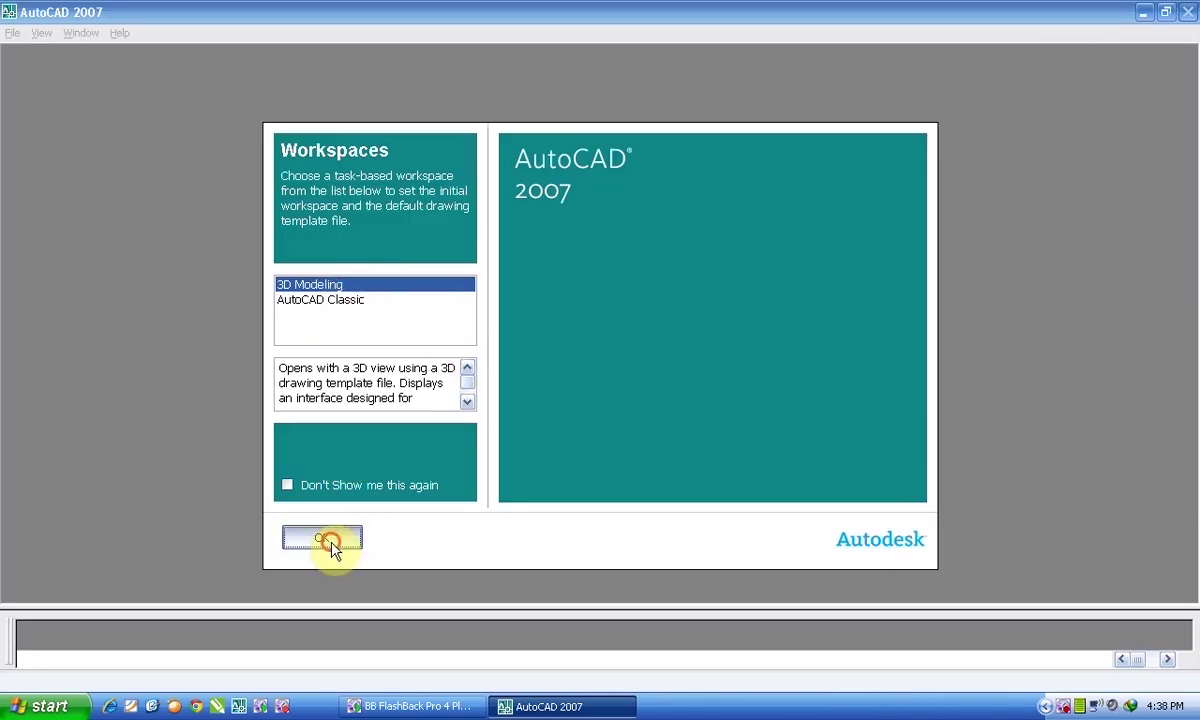
pyautogui.press('Return')
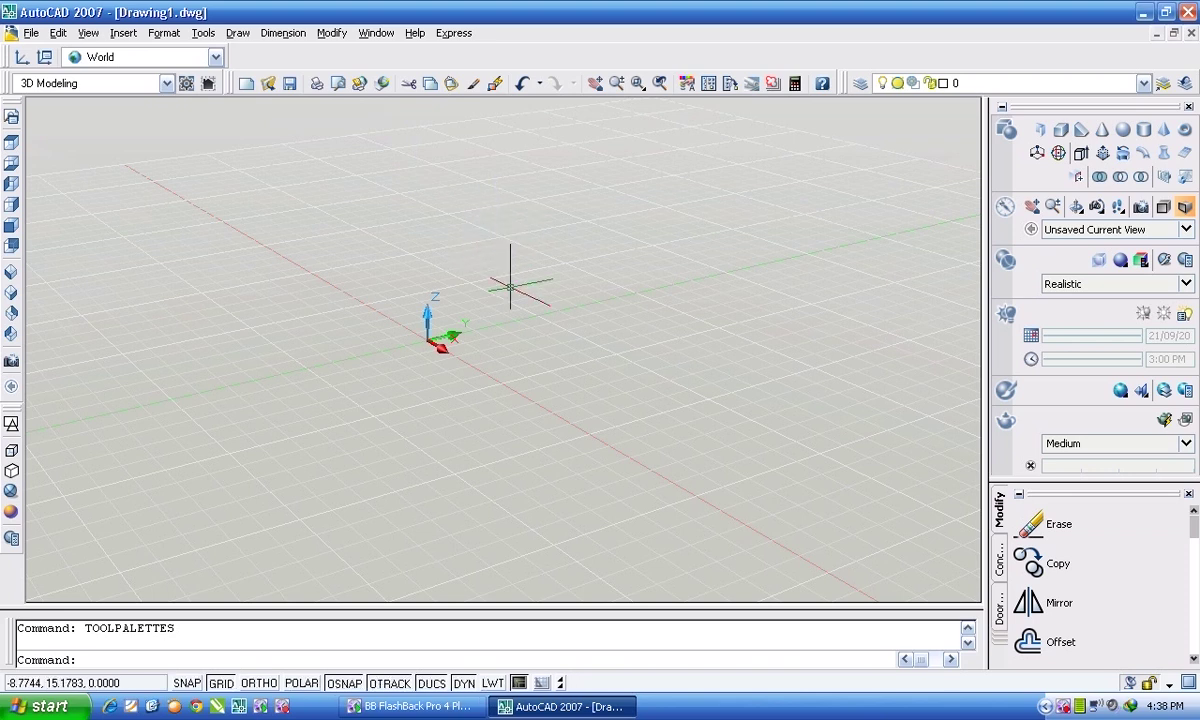
# Switch to 2D Wireframe, turn off the grid, and draw a 100-unit trial line.
pyautogui.click(12, 424)
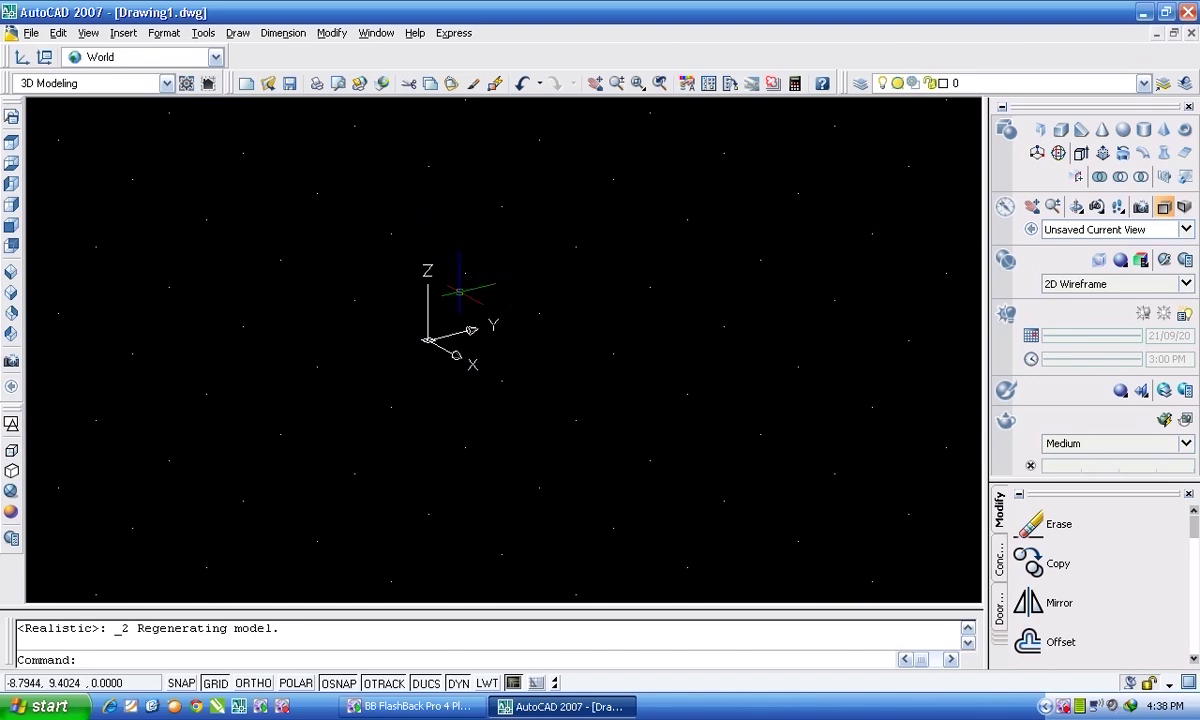
pyautogui.press('F7')
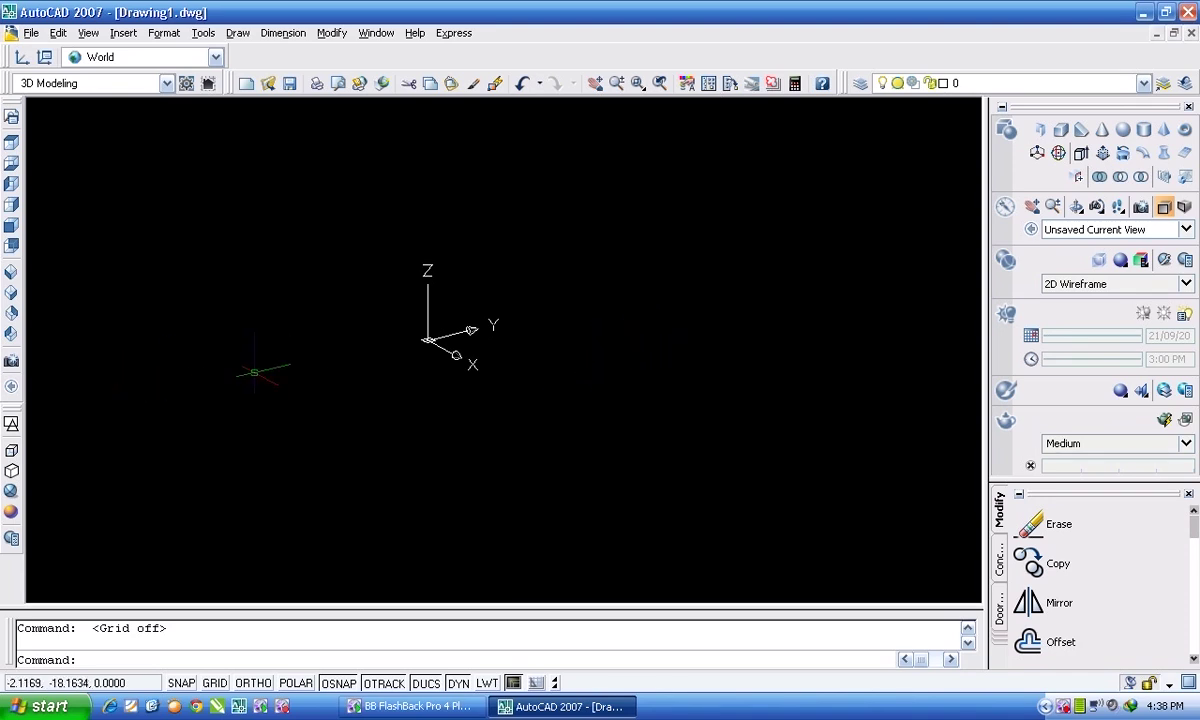
pyautogui.write('l')
pyautogui.press('Return')
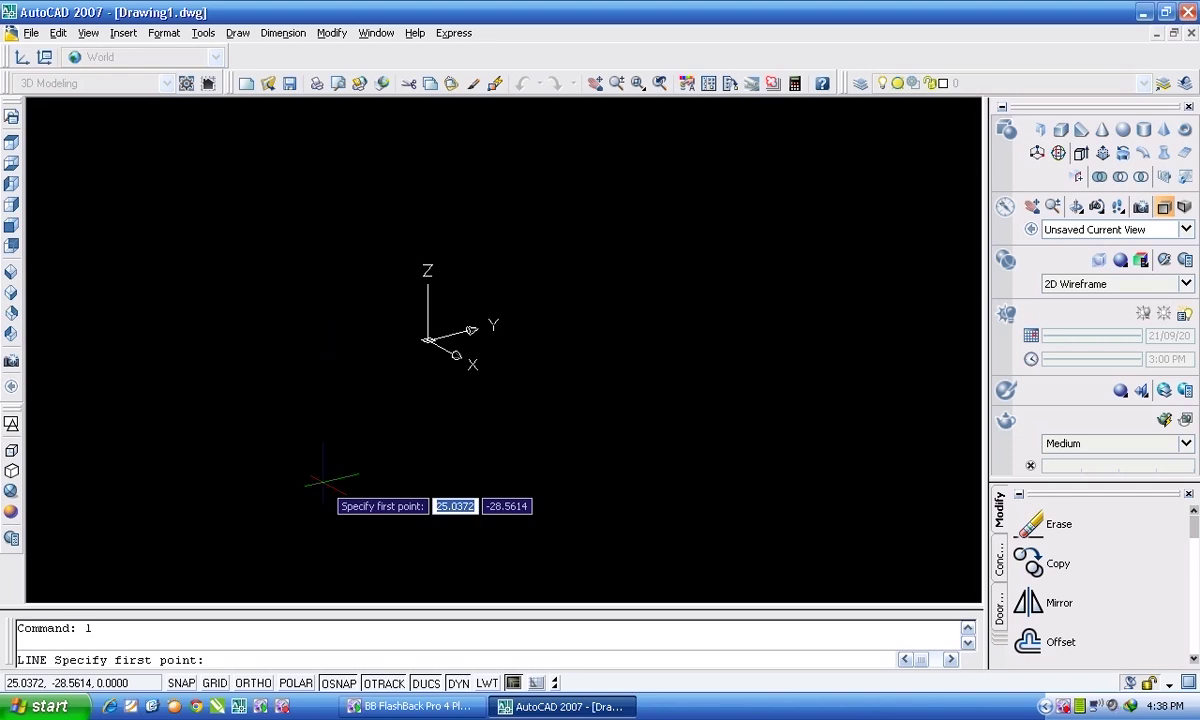
pyautogui.click(374, 452)
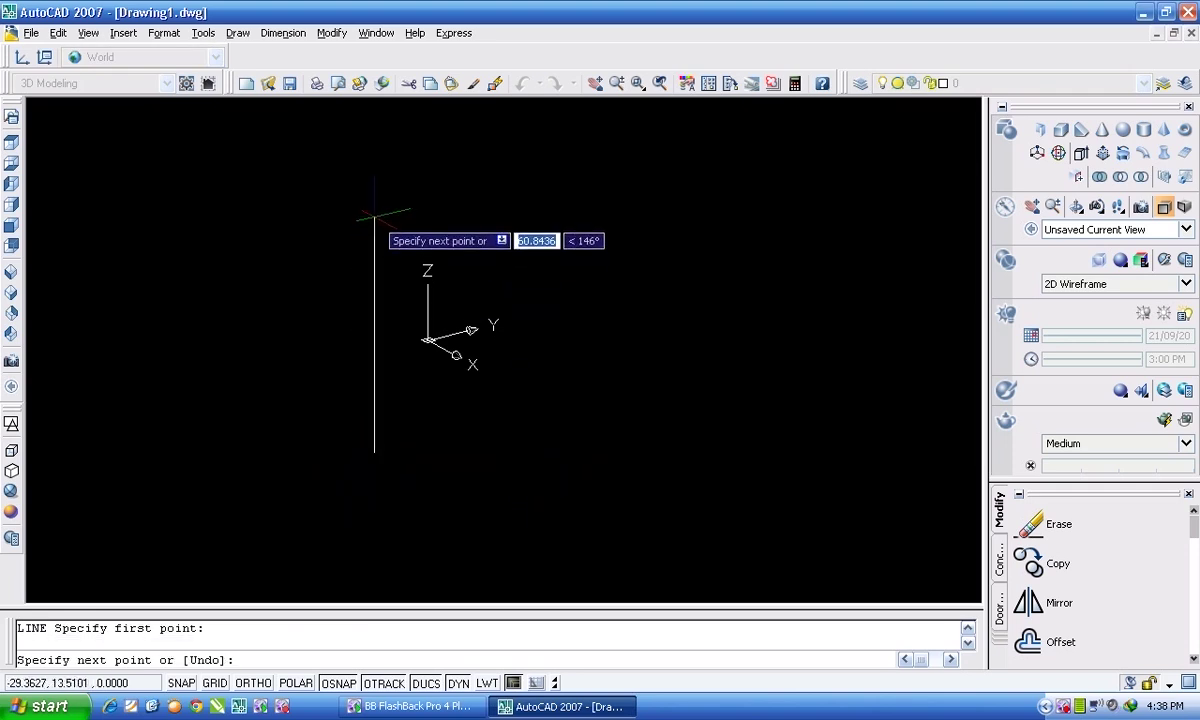
pyautogui.write('100')
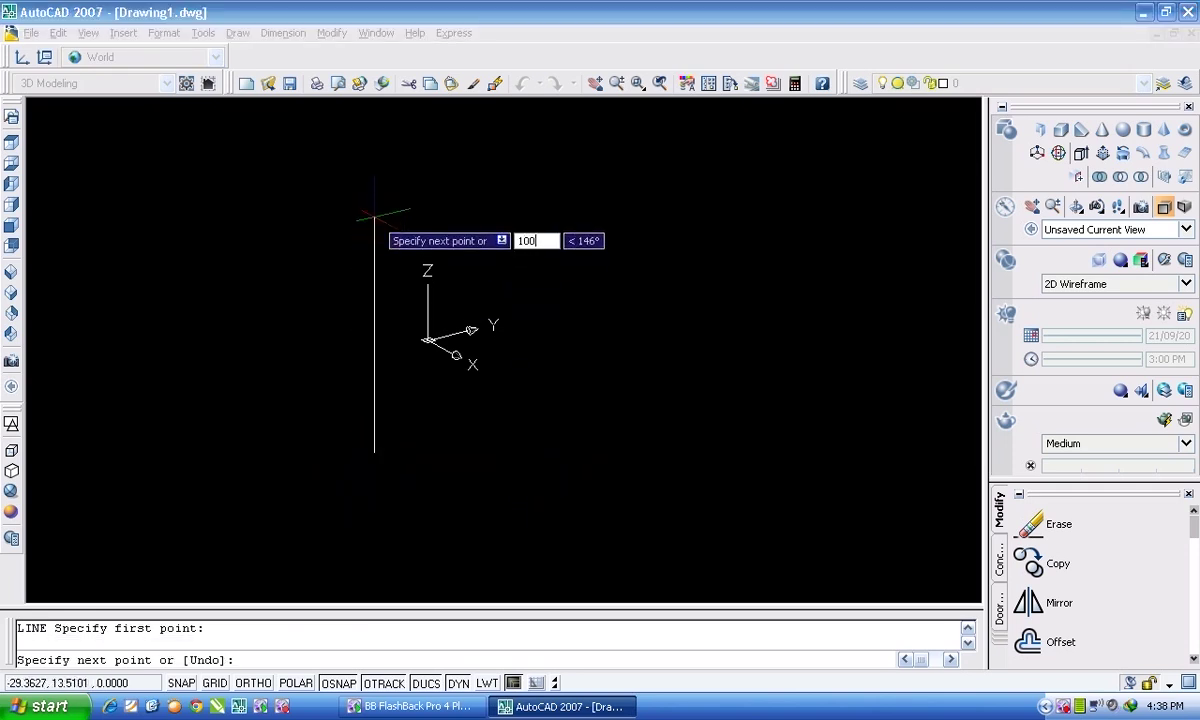
pyautogui.press('Return')
pyautogui.press('Return')
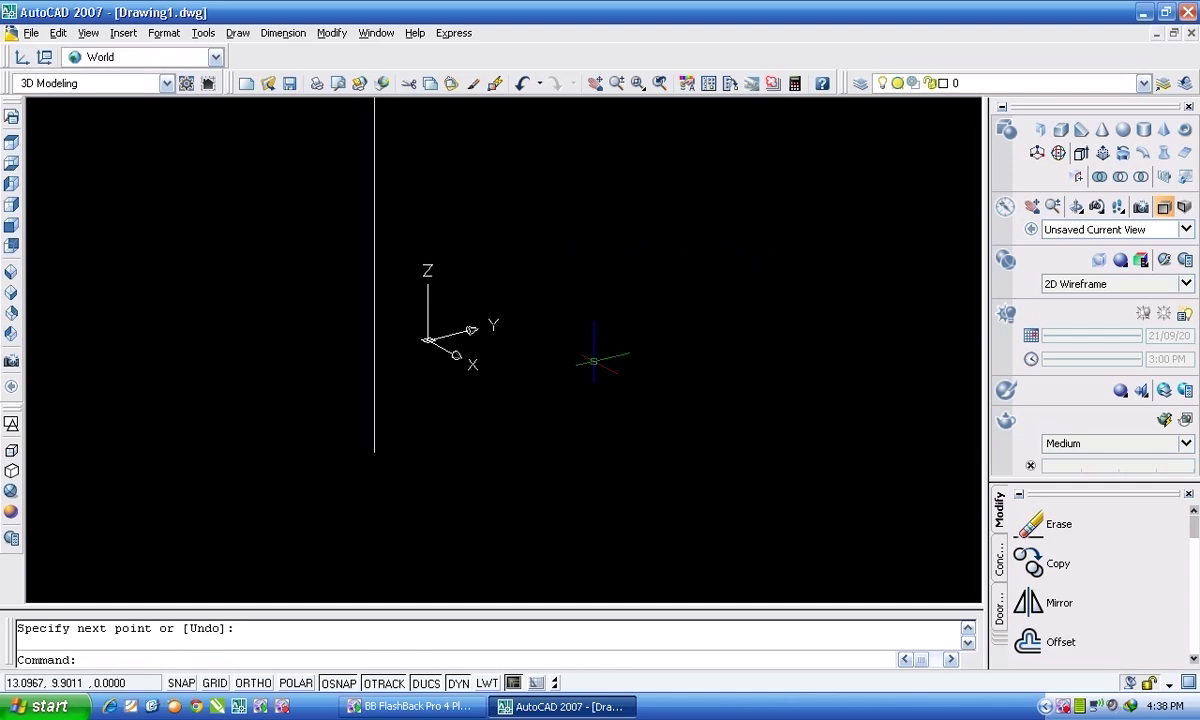
# Zoom to extents and erase the trial line.
pyautogui.middleClick(568, 318)
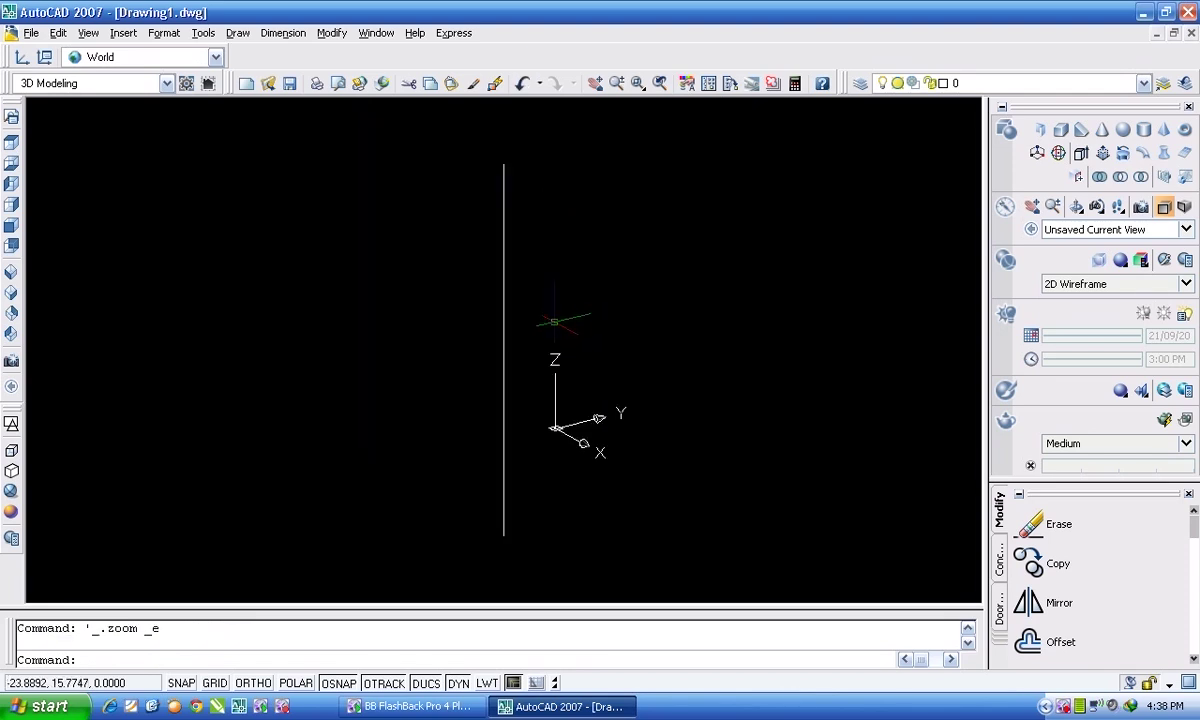
pyautogui.scroll(-4, 541, 329)
pyautogui.click(526, 325)
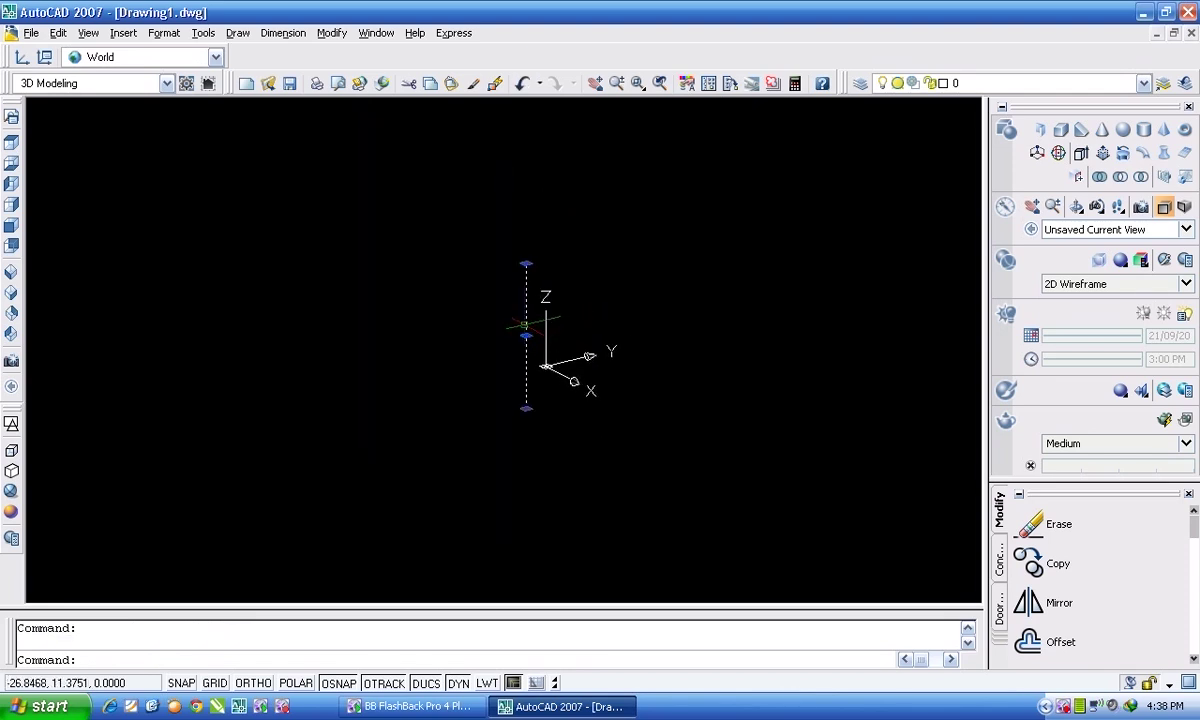
pyautogui.press('Delete')
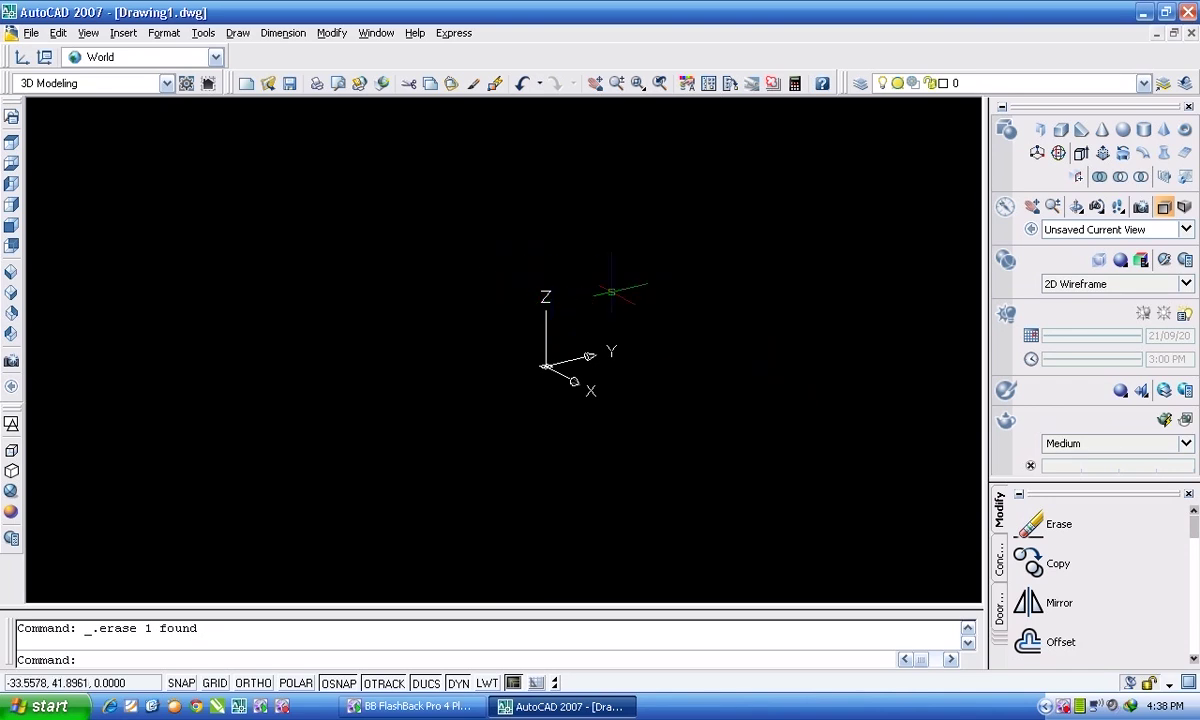
# Turn on Ortho and switch to the Top plan view.
pyautogui.write('pl')
pyautogui.press('Return')
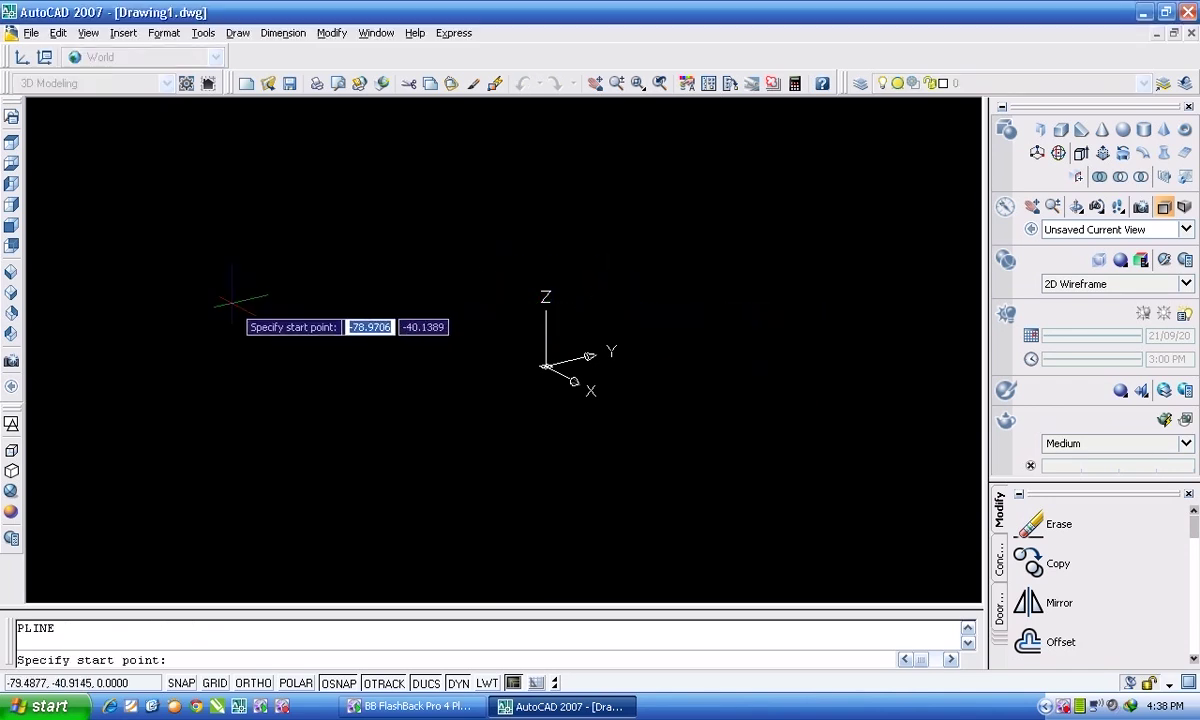
pyautogui.click(135, 380)
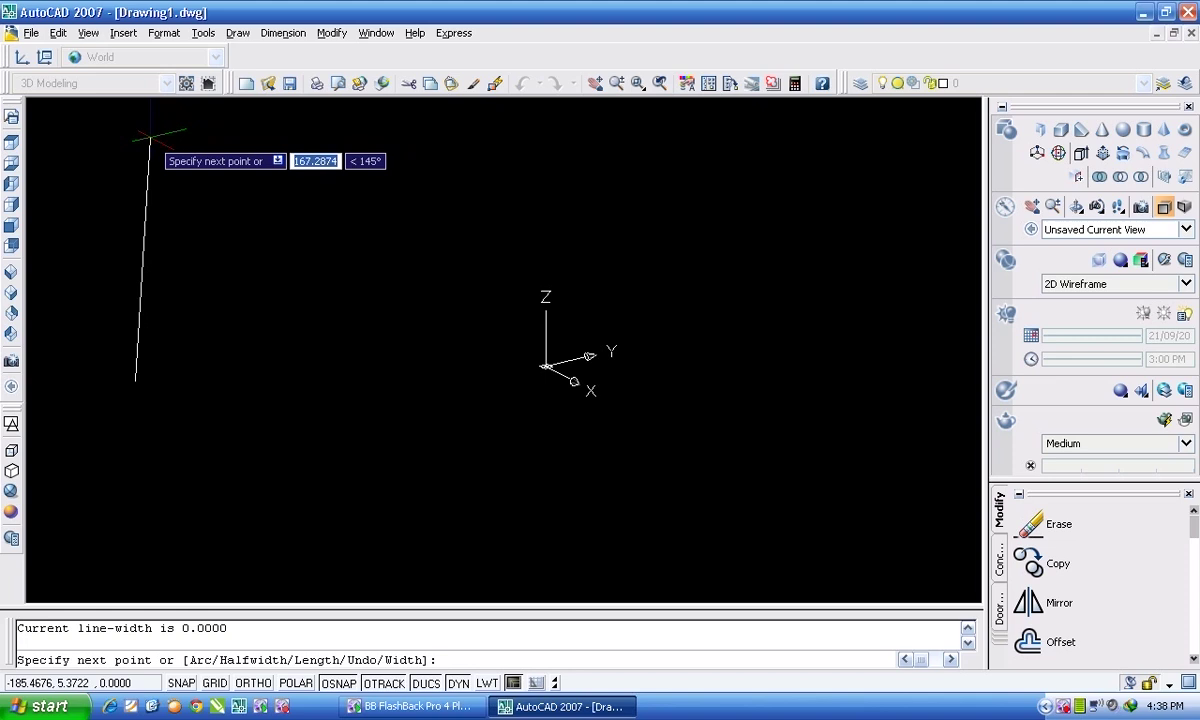
pyautogui.press('F8')
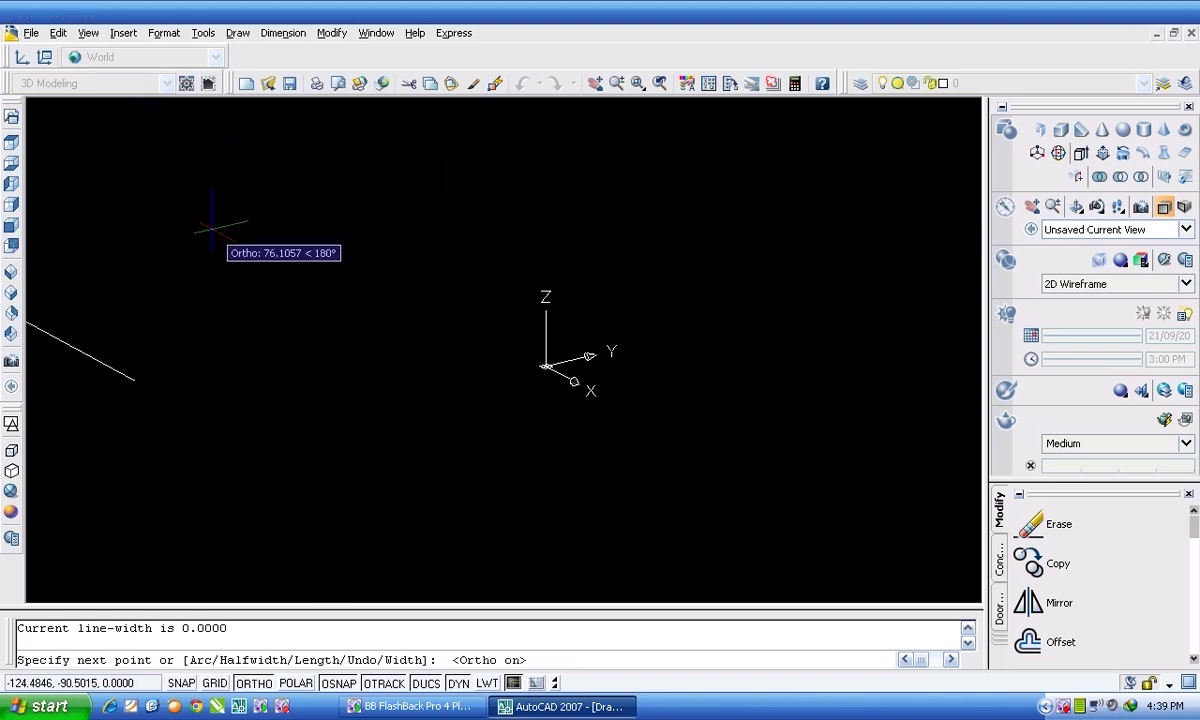
pyautogui.click(11, 142)
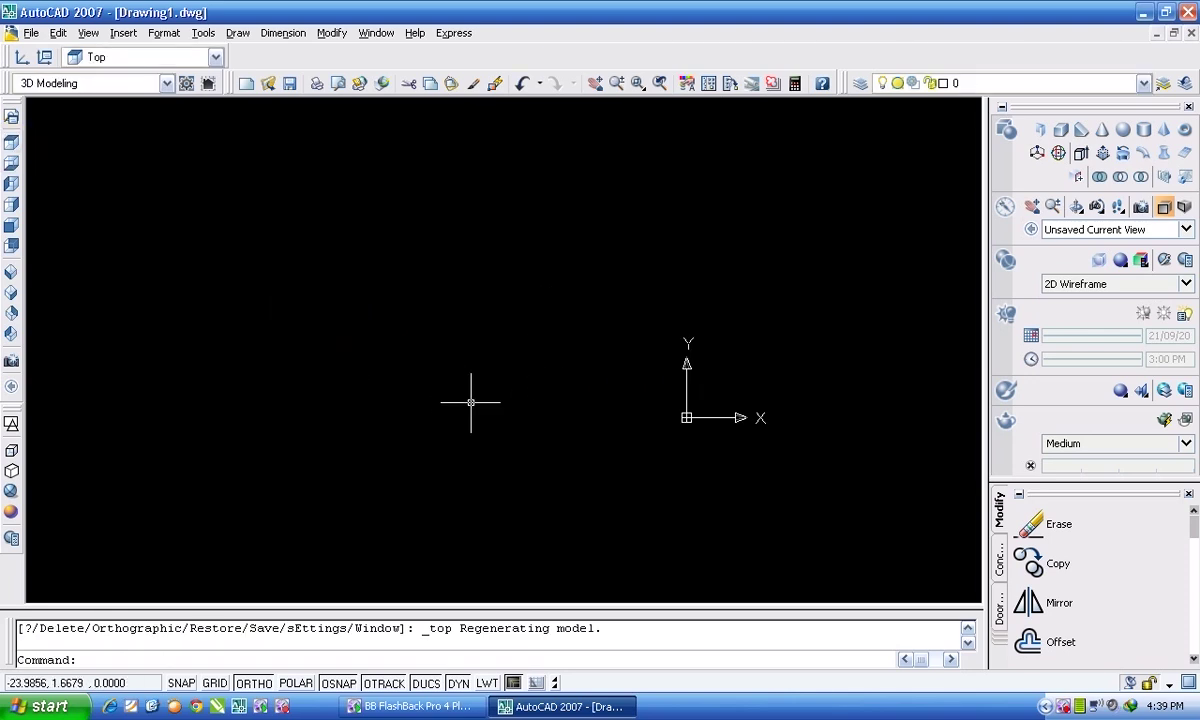
# Draw a 100-unit vertical trial polyline.
pyautogui.write('pl')
pyautogui.press('Return')
pyautogui.click(334, 503)
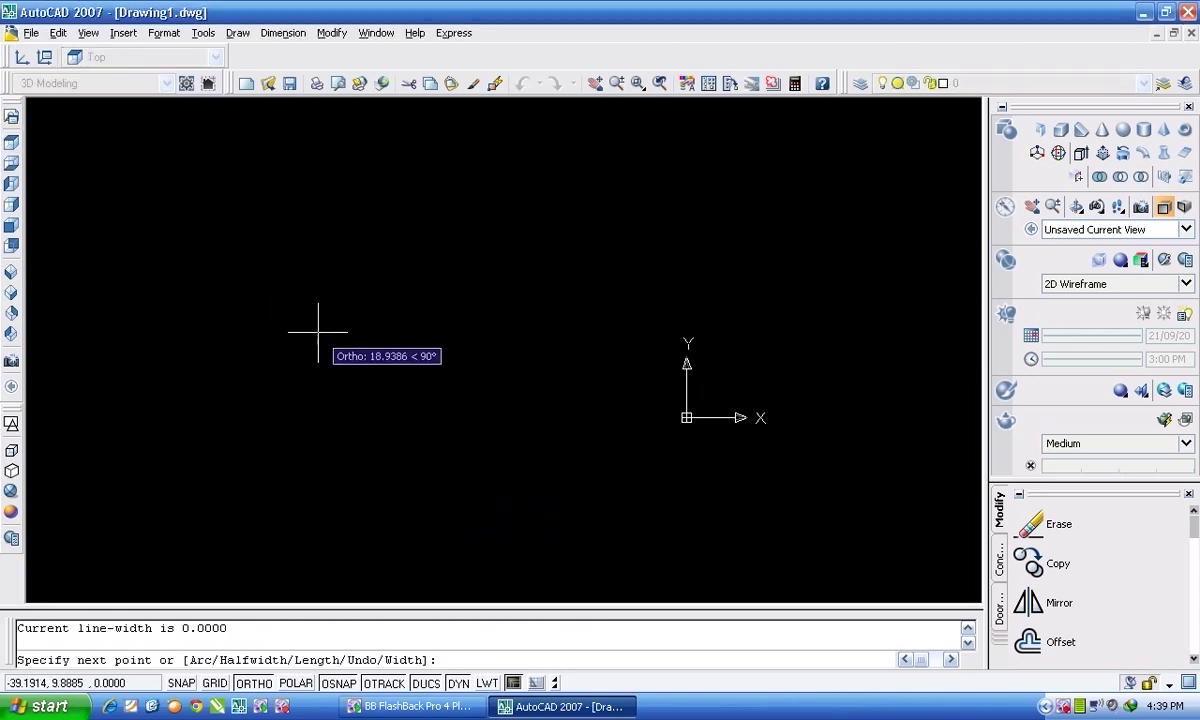
pyautogui.write('100')
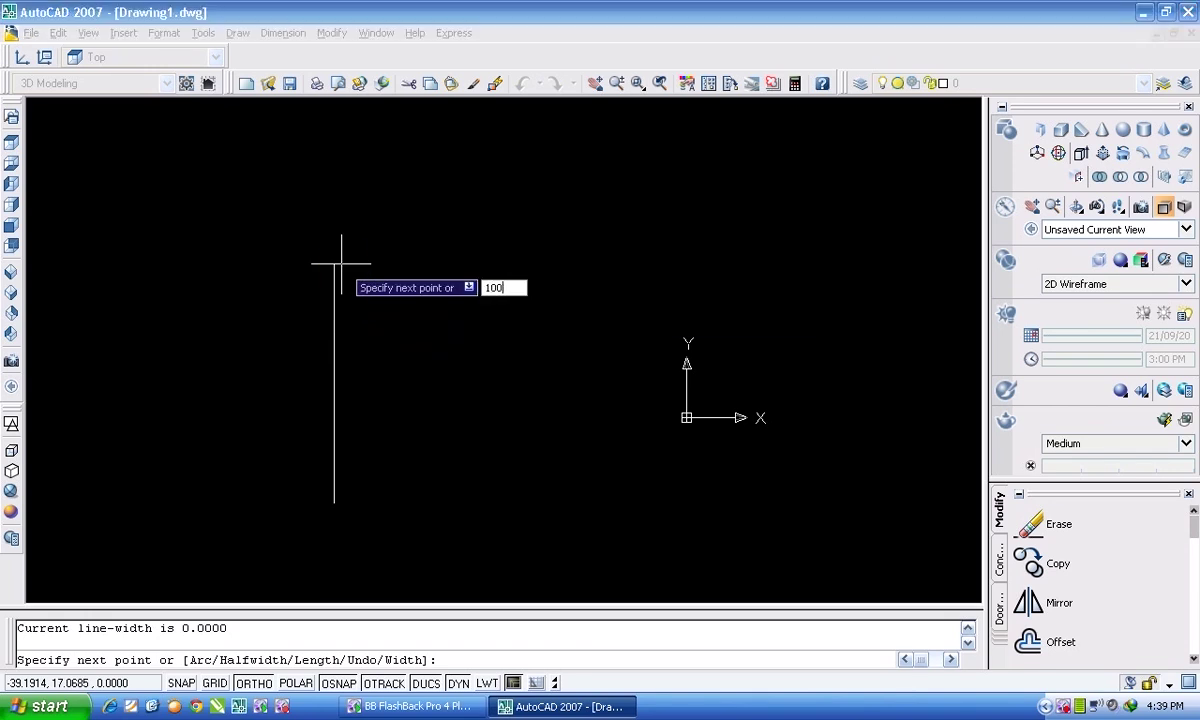
pyautogui.press('Return')
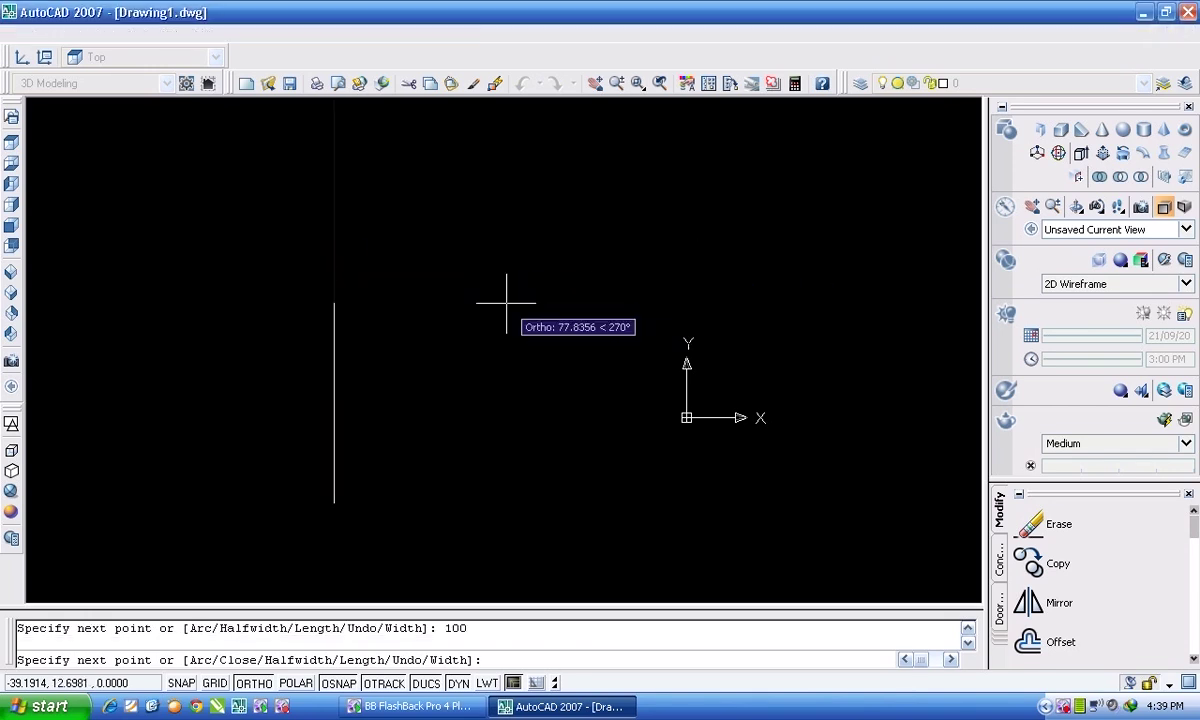
pyautogui.press('Return')
# Zoom to extents and delete the trial polyline.
pyautogui.scroll(-1, 416, 357)
pyautogui.scroll(-3, 434, 214)
pyautogui.scroll(4, 445, 170)
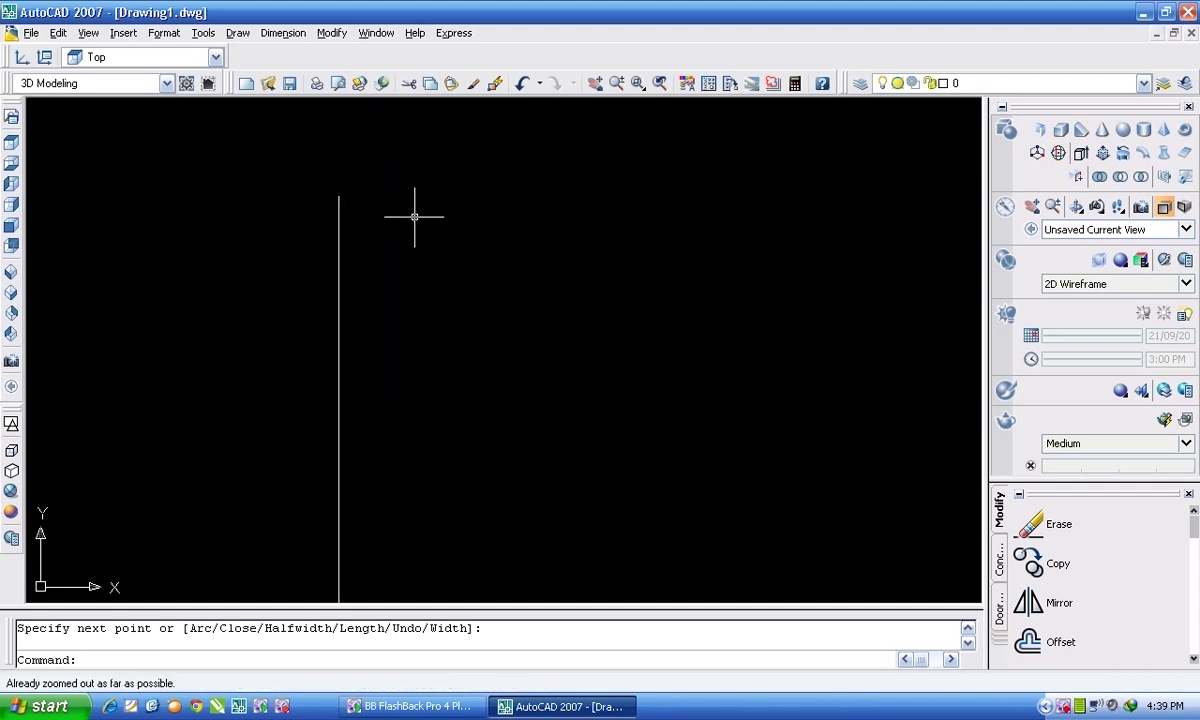
pyautogui.middleClick(401, 270)
pyautogui.scroll(-2, 400, 271)
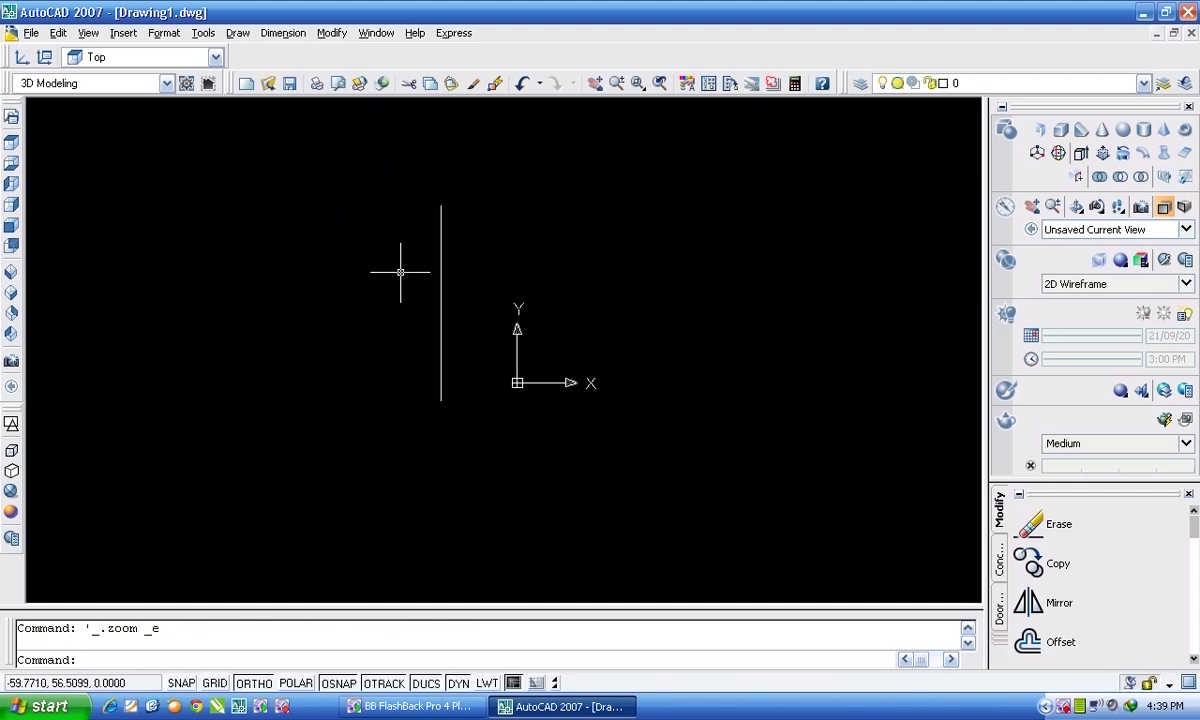
pyautogui.click(440, 270)
pyautogui.press('Delete')
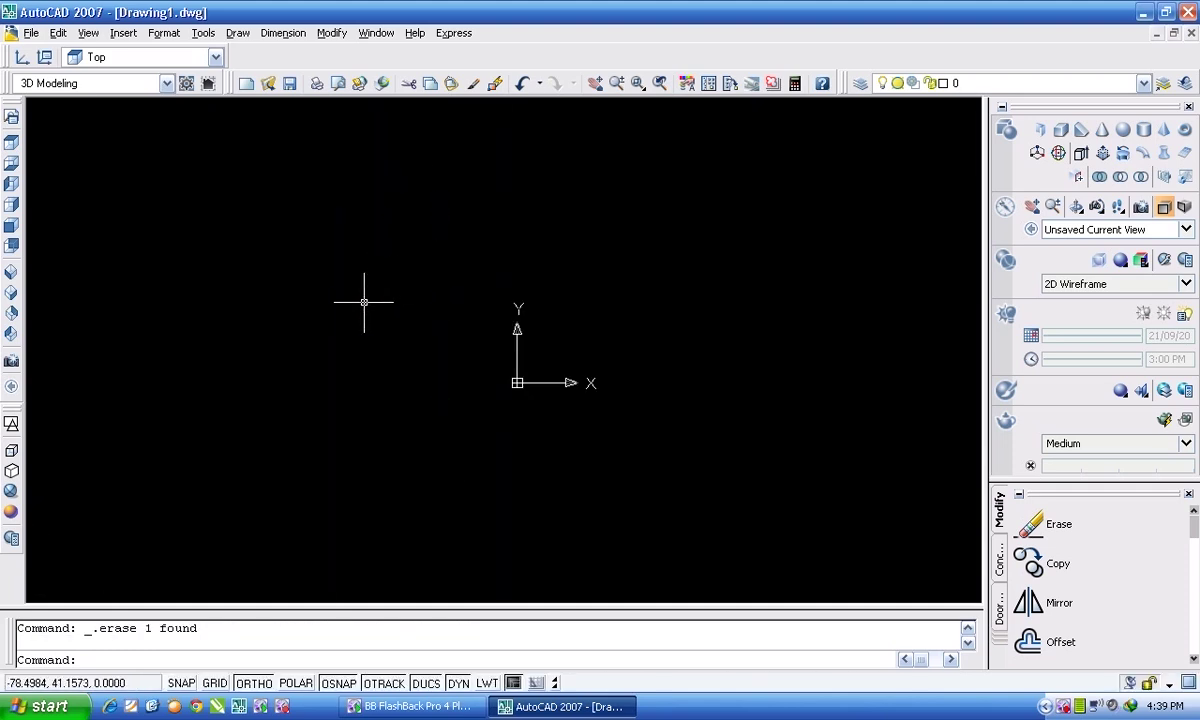
# Draw an open polyline path going 100 up, 200 right, then 50 down.
pyautogui.write('pl')
pyautogui.press('Return')
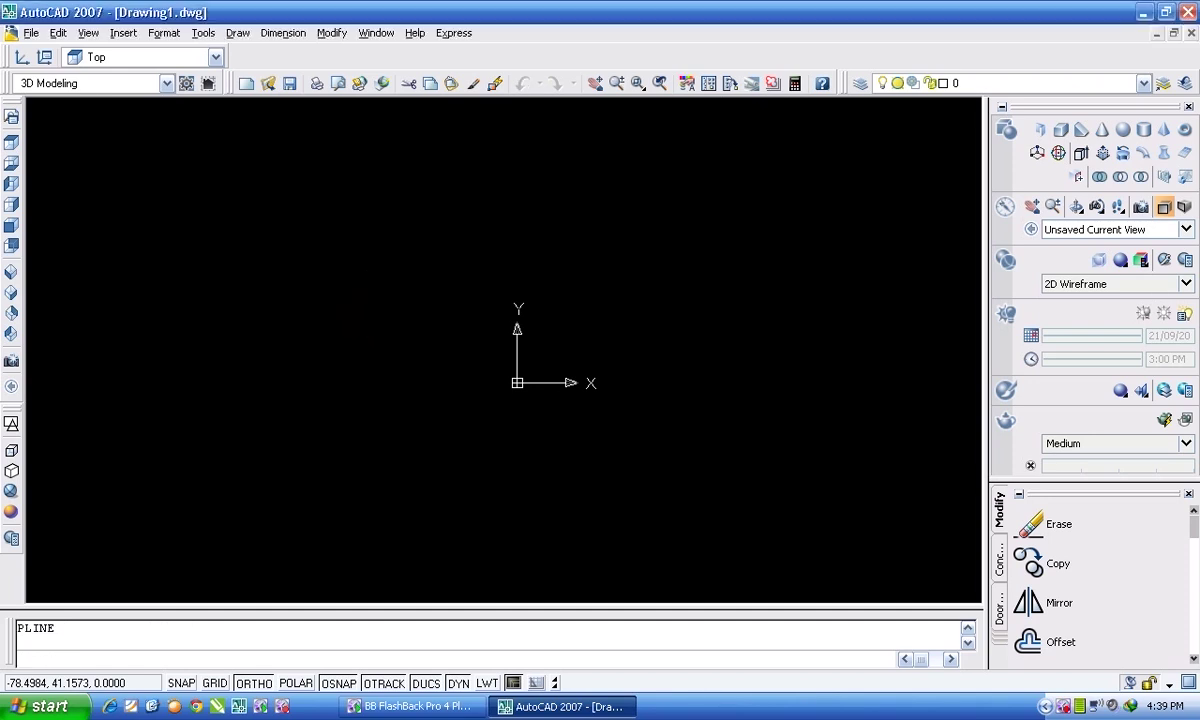
pyautogui.click(118, 398)
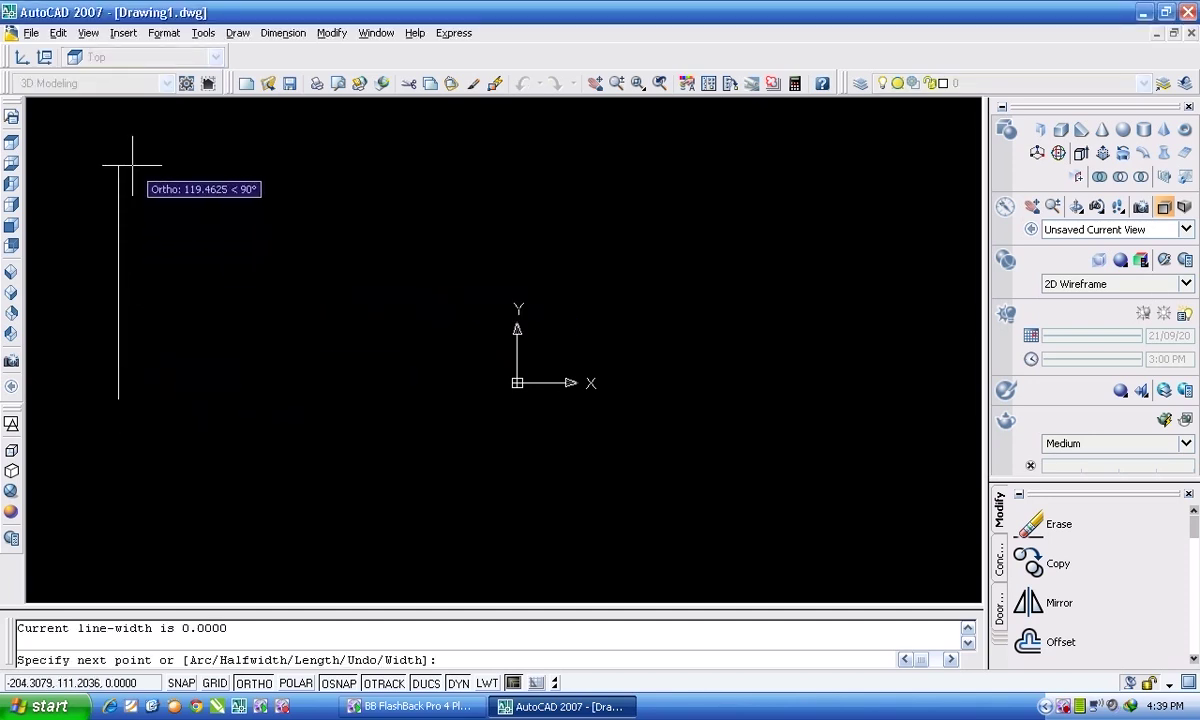
pyautogui.write('100')
pyautogui.press('Return')
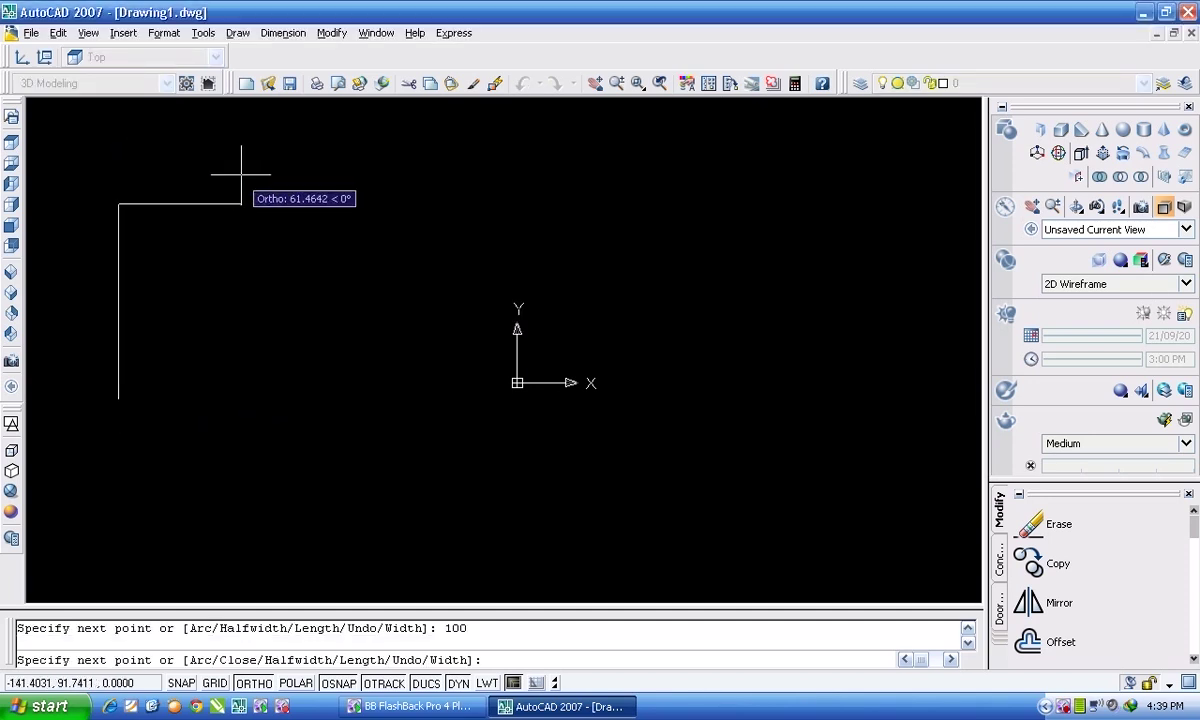
pyautogui.write('200')
pyautogui.press('Return')
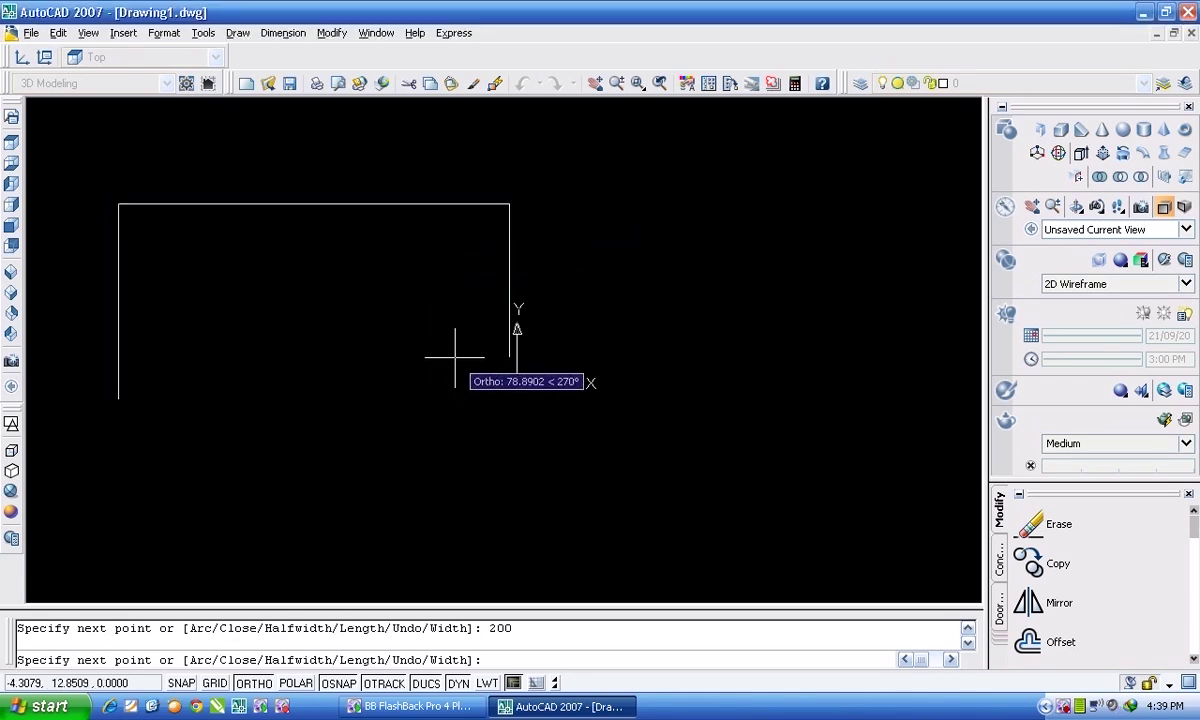
pyautogui.write('50')
pyautogui.press('Return')
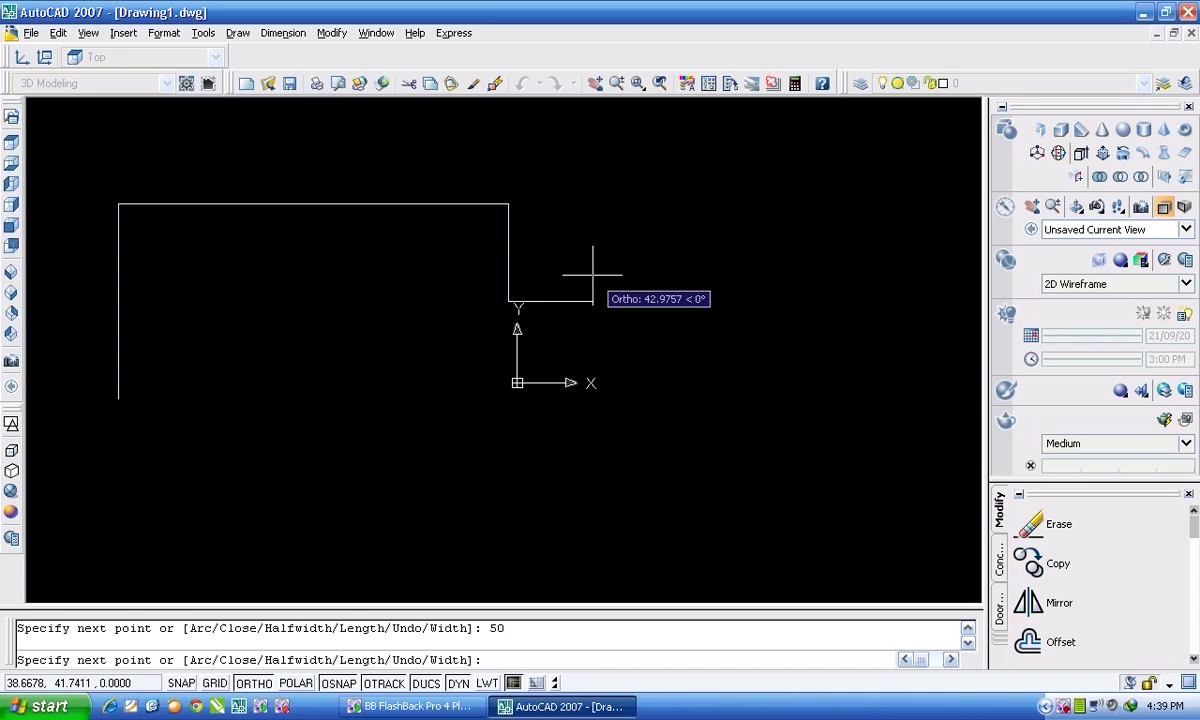
pyautogui.press('Escape')
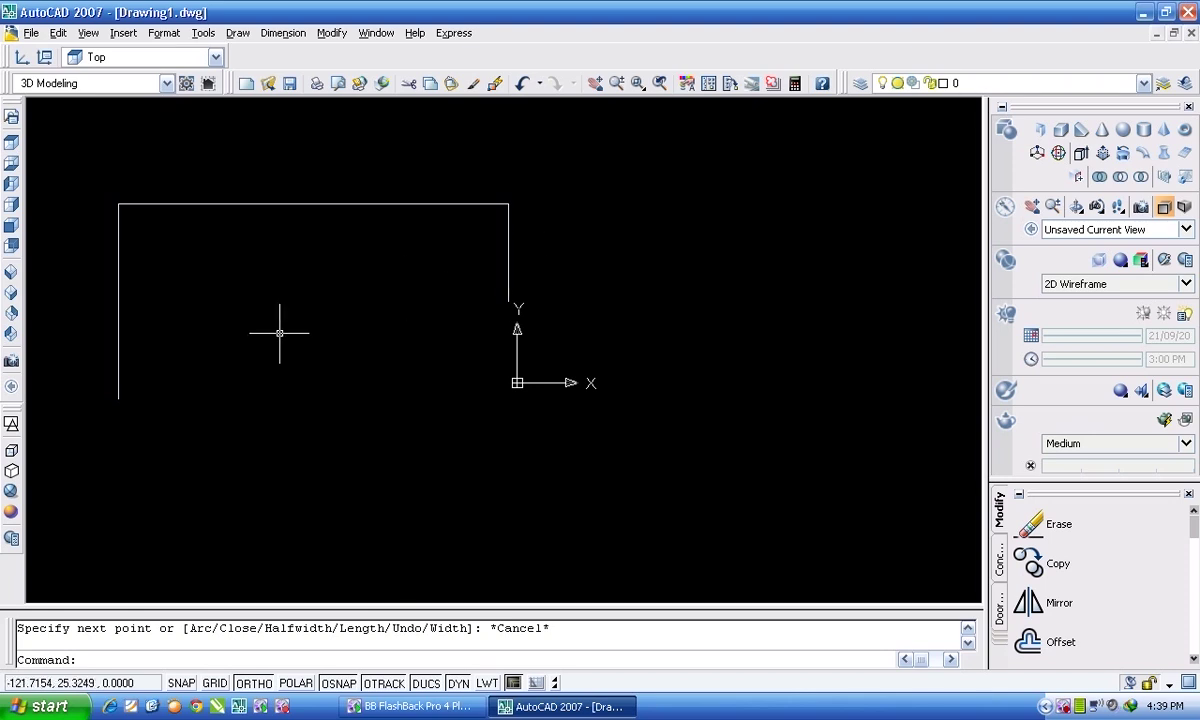
pyautogui.scroll(-2, 430, 290)
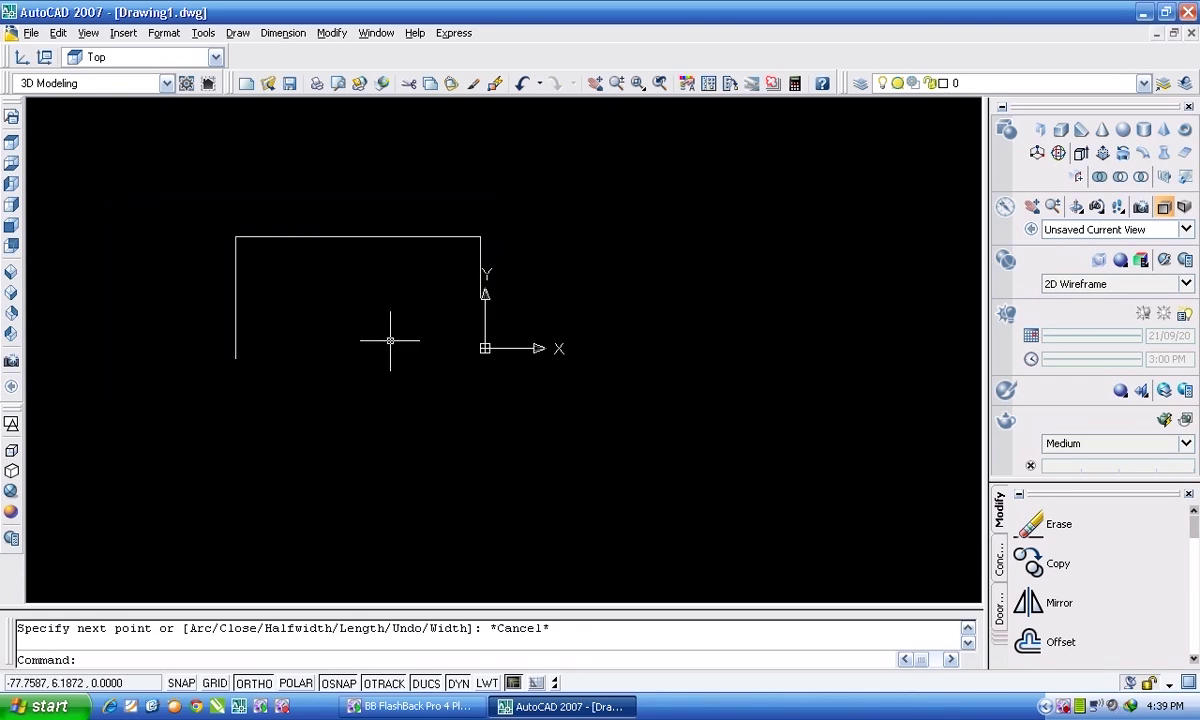
pyautogui.write('rec')
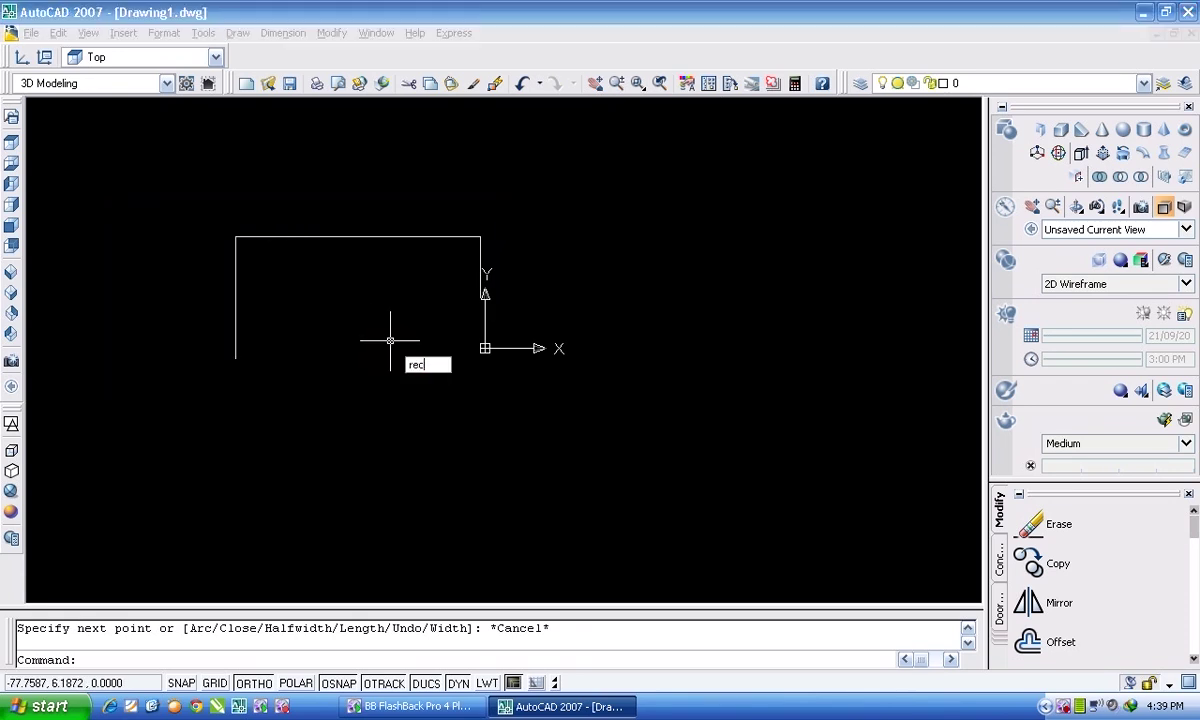
pyautogui.press('Return')
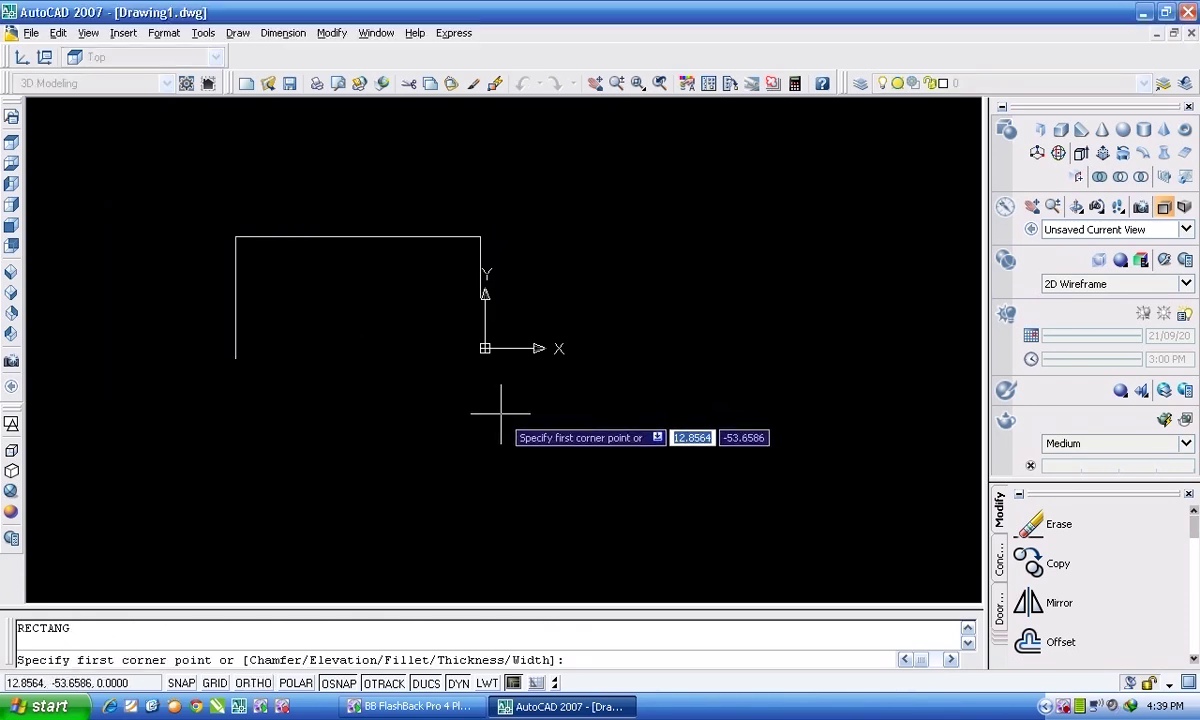
pyautogui.click(500, 405)
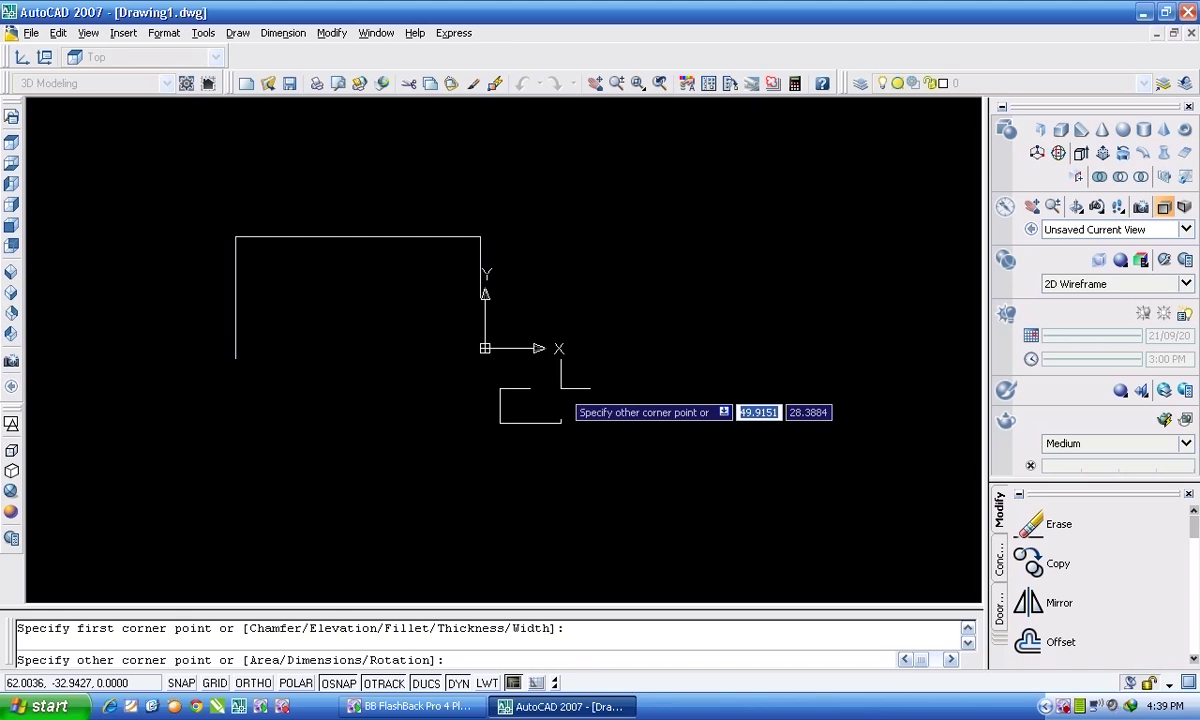
pyautogui.write('@')
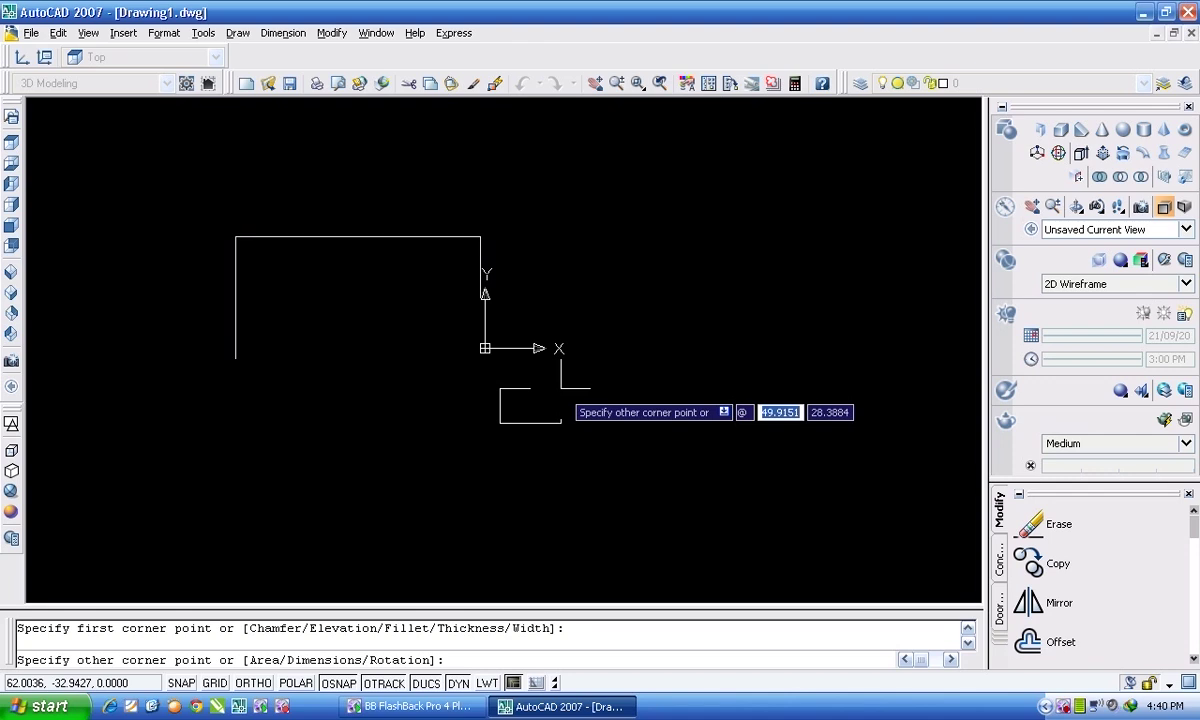
pyautogui.write('30')
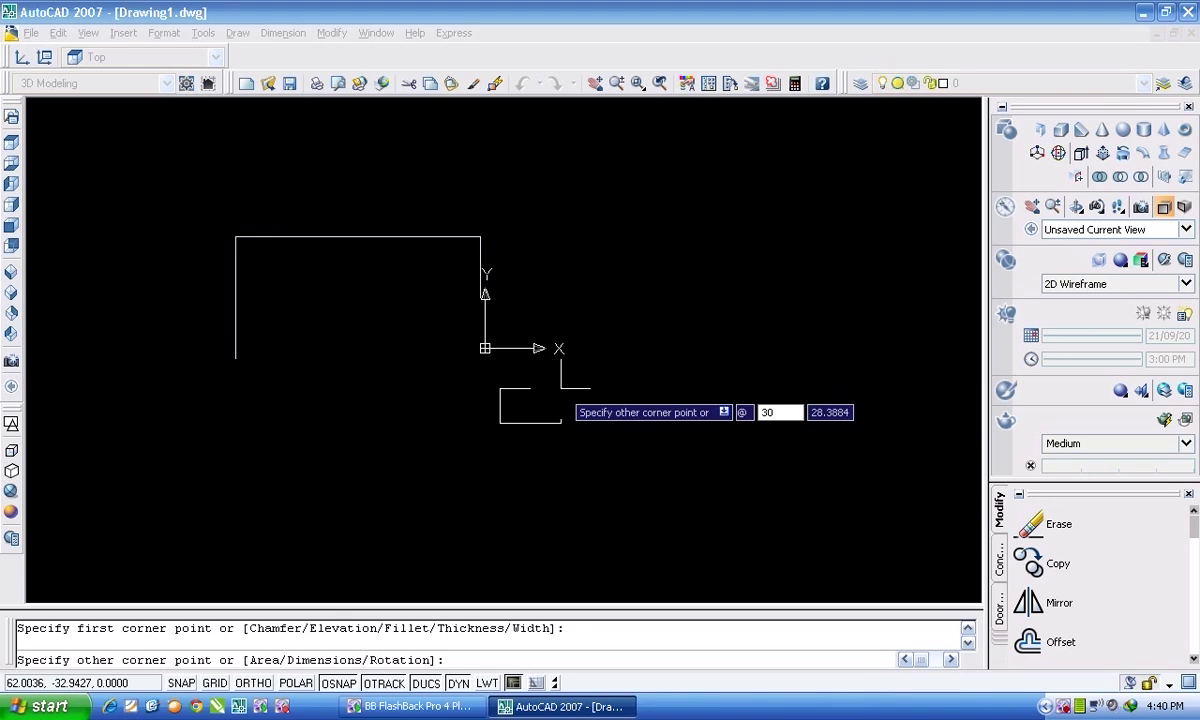
pyautogui.press('Tab')
pyautogui.write('30')
pyautogui.press('Return')
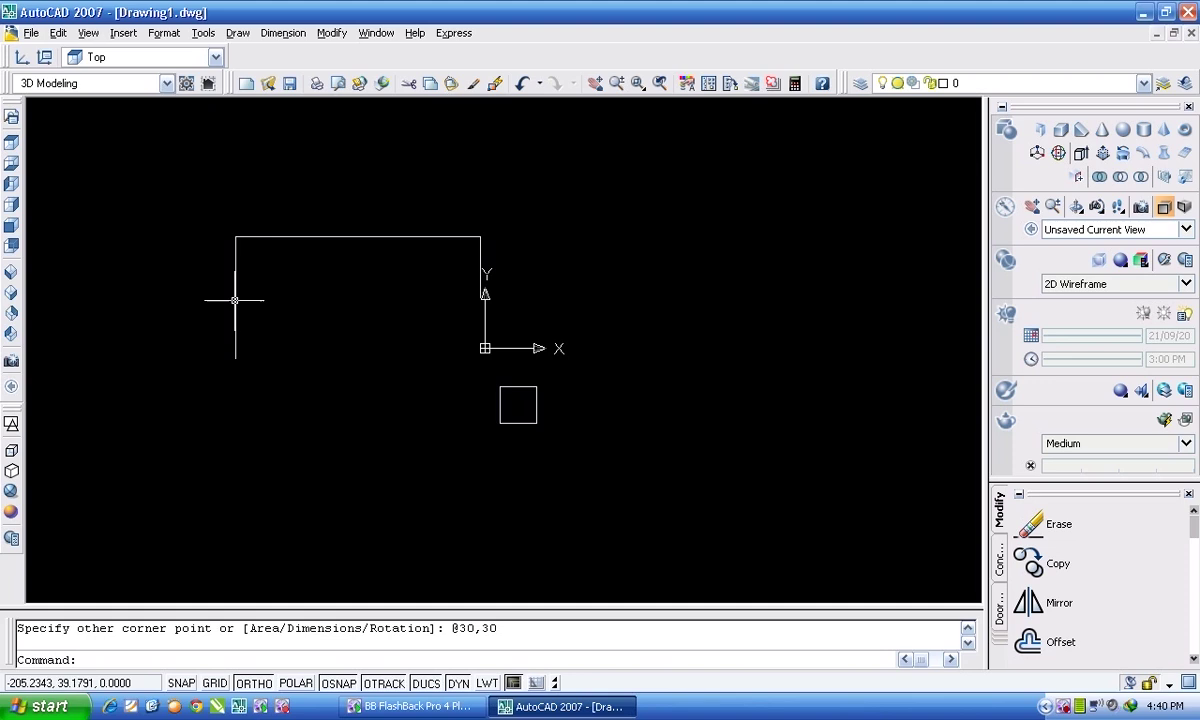
# Sweep the 30 × 30 square along the U-shaped polyline path.
pyautogui.click(1143, 155)
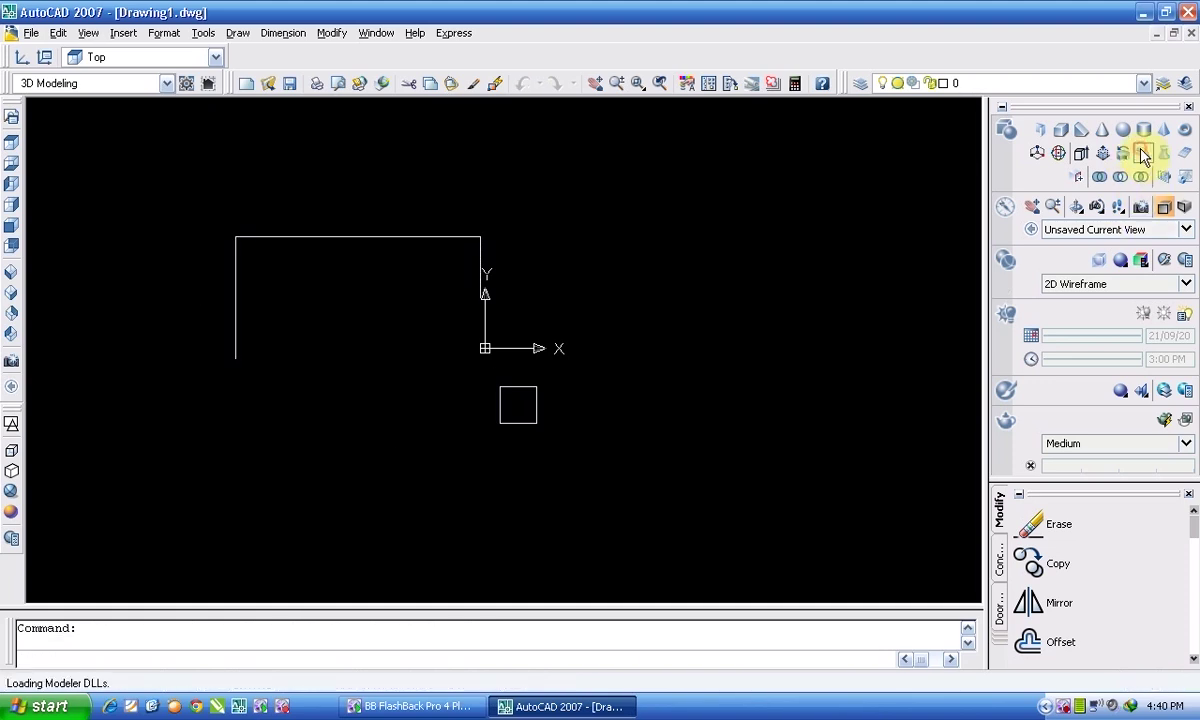
pyautogui.click(522, 404)
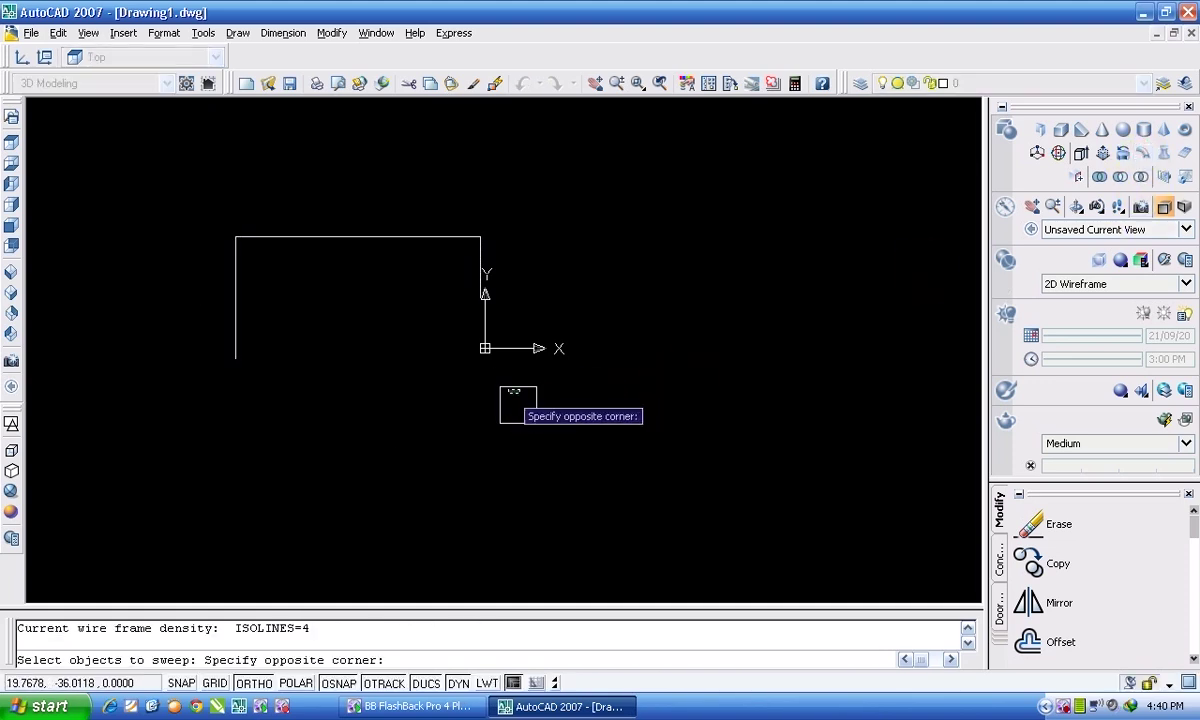
pyautogui.click(510, 395)
pyautogui.click(500, 403)
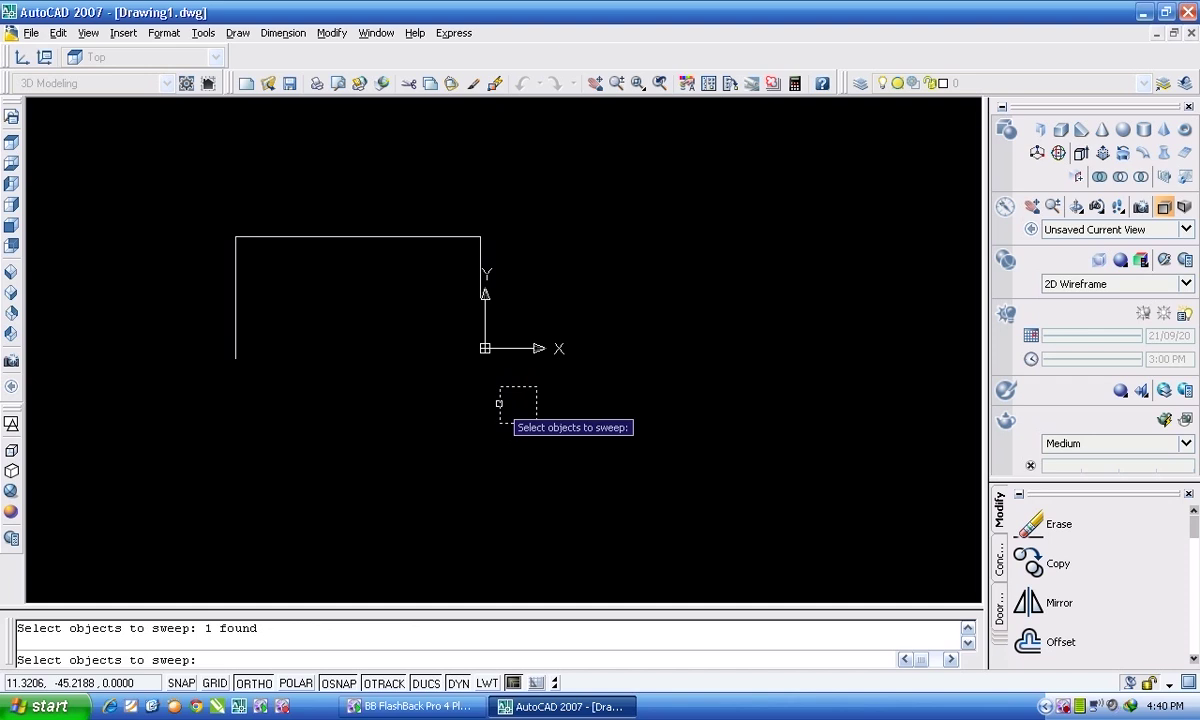
pyautogui.press('Return')
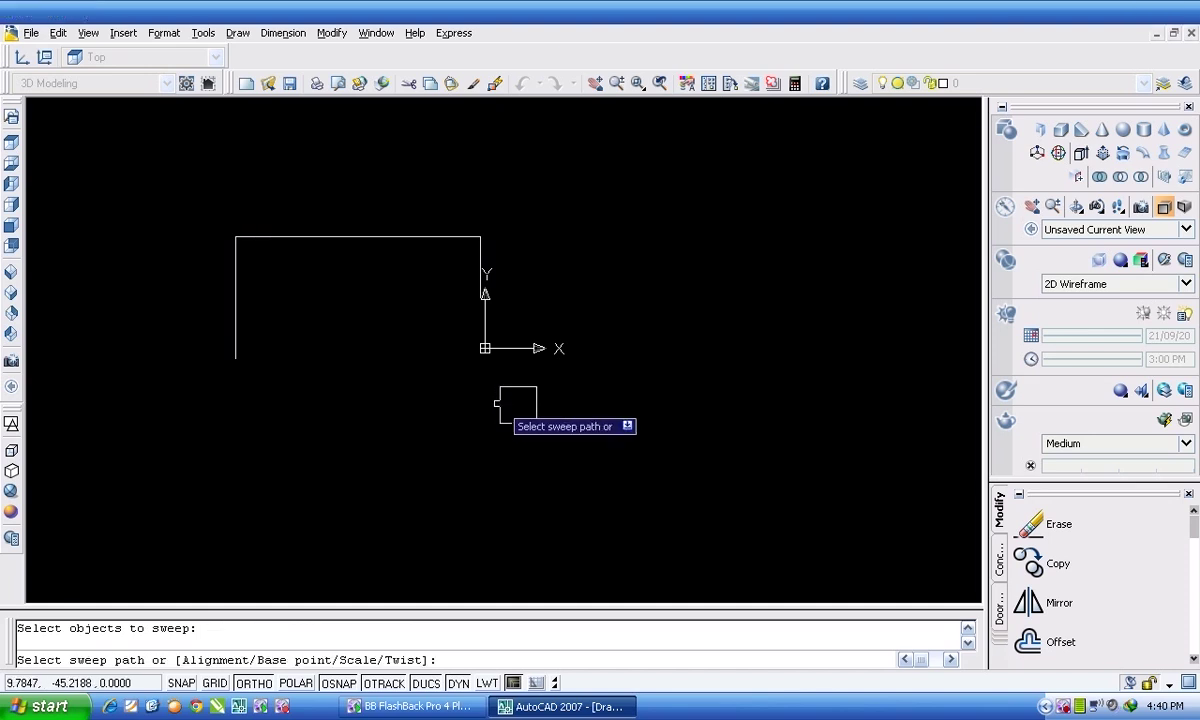
pyautogui.click(481, 265)
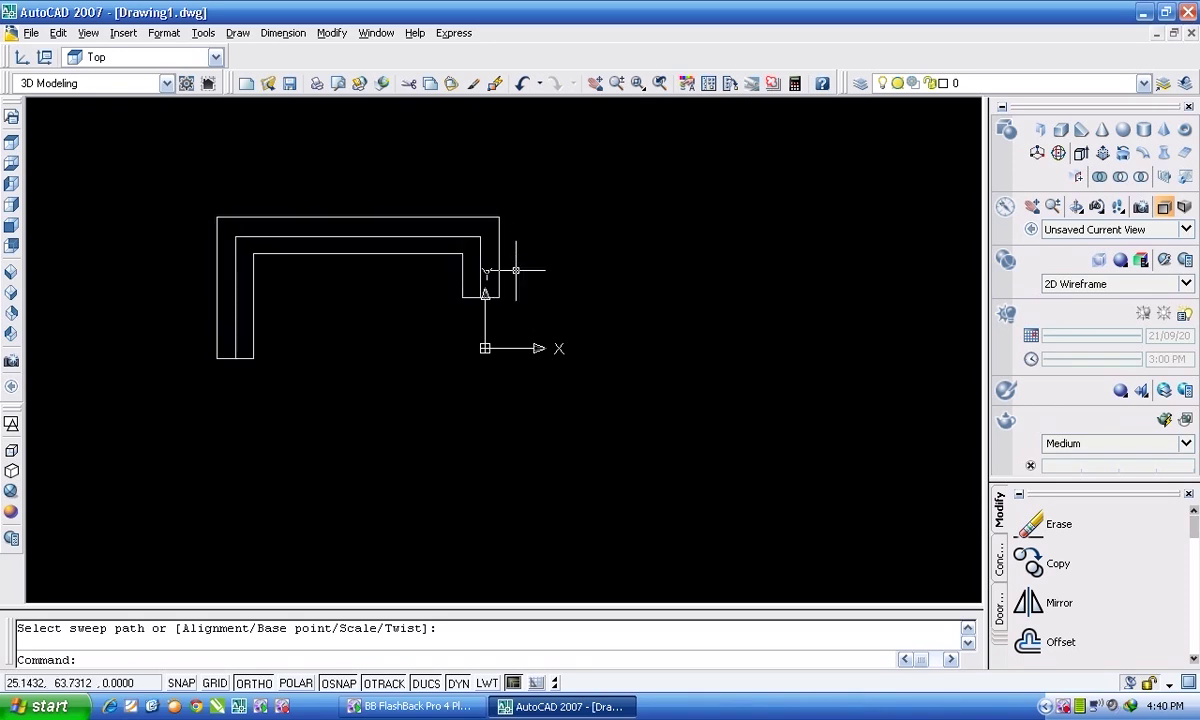
# Show the swept handle in SW Isometric view with Realistic shading.
pyautogui.click(12, 143)
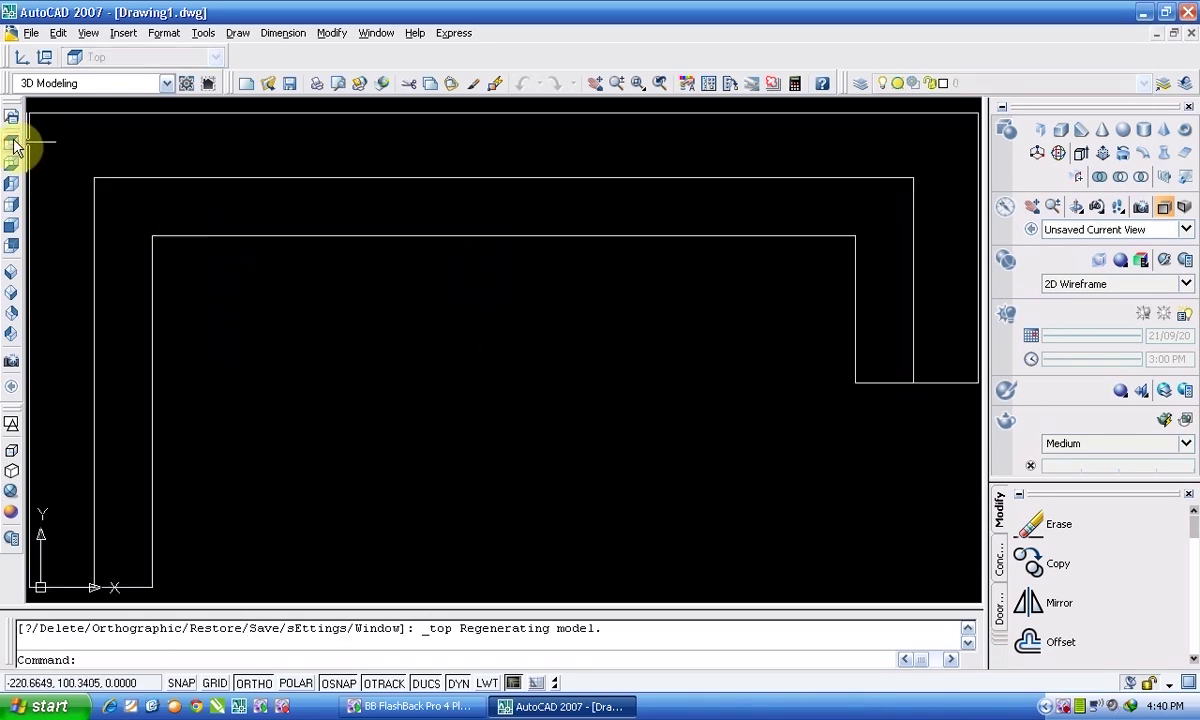
pyautogui.click(10, 275)
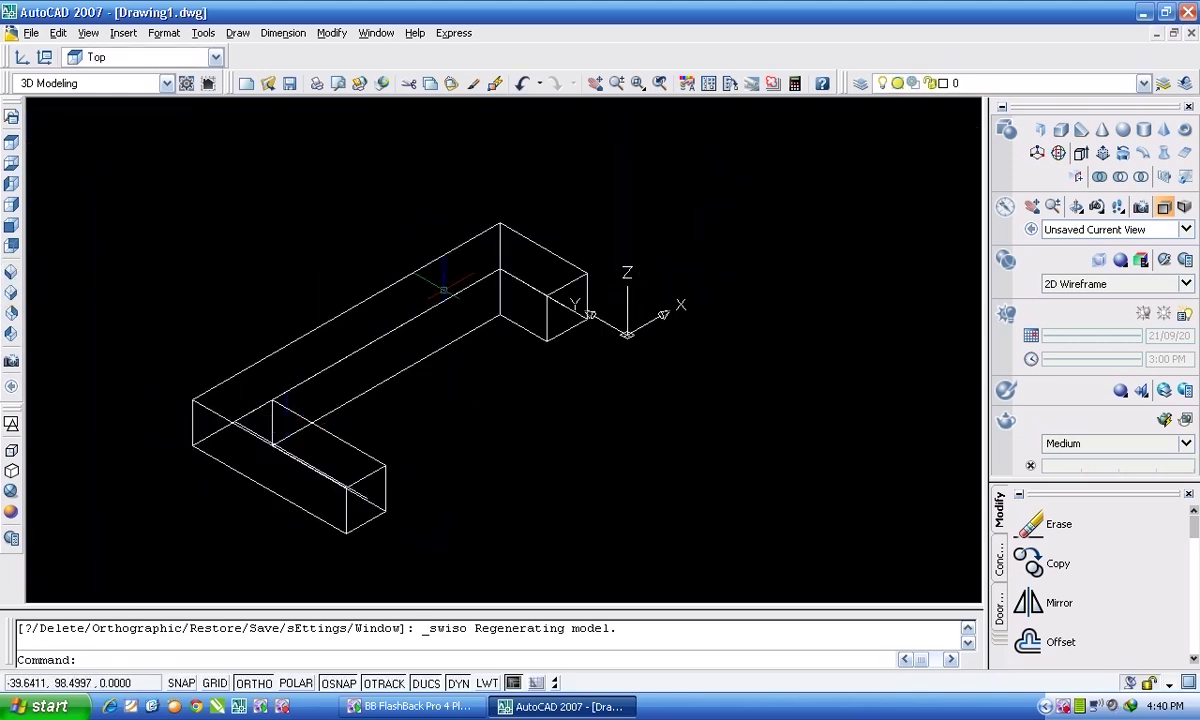
pyautogui.click(10, 490)
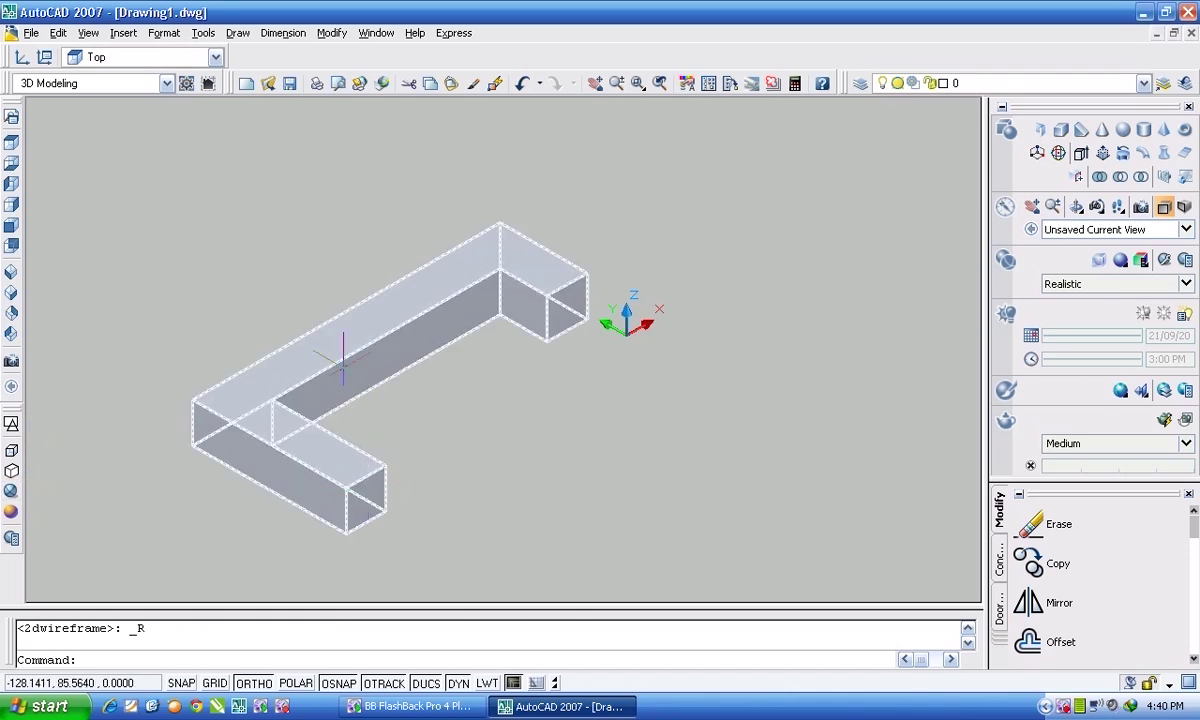
pyautogui.click(329, 38)
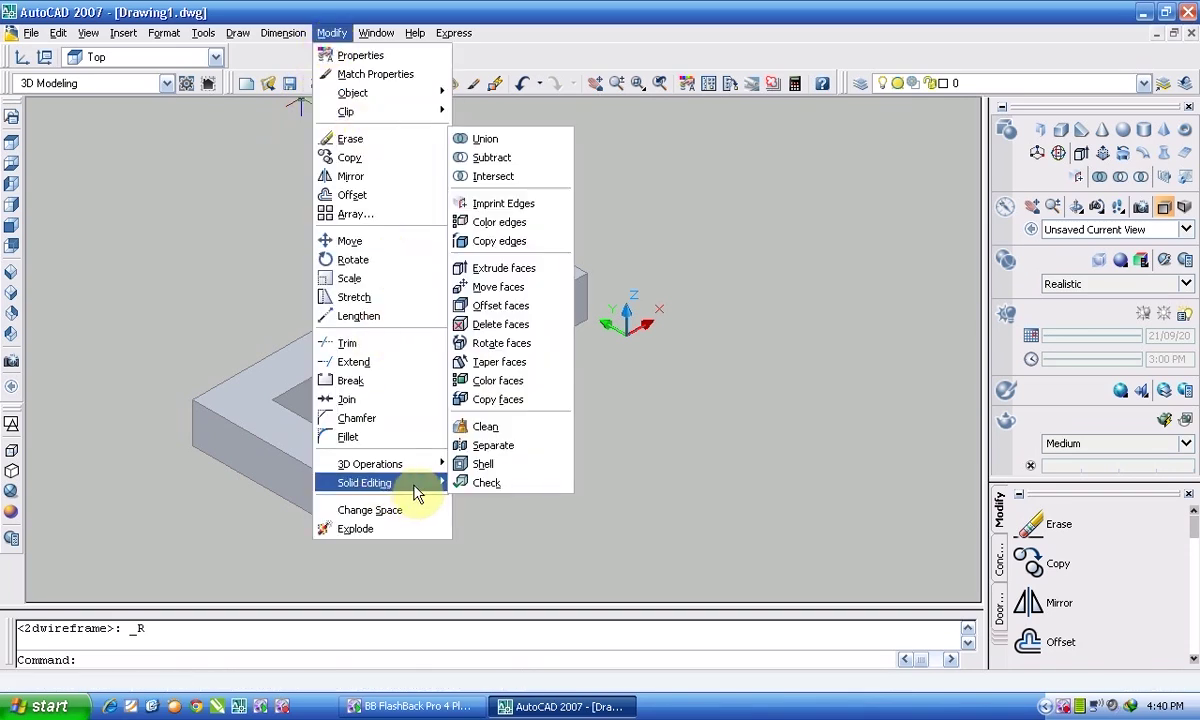
pyautogui.moveTo(380, 483)
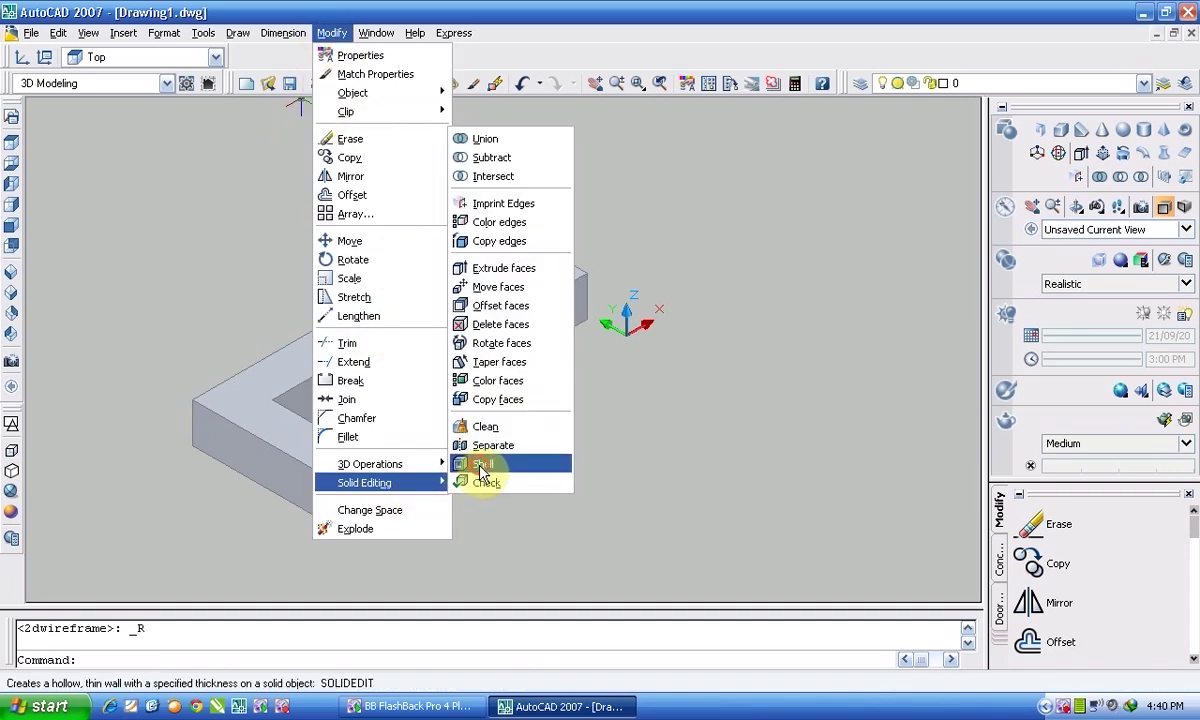
# Shell the handle solid with a 10-unit wall, removing its end faces.
pyautogui.click(482, 466)
pyautogui.click(343, 318)
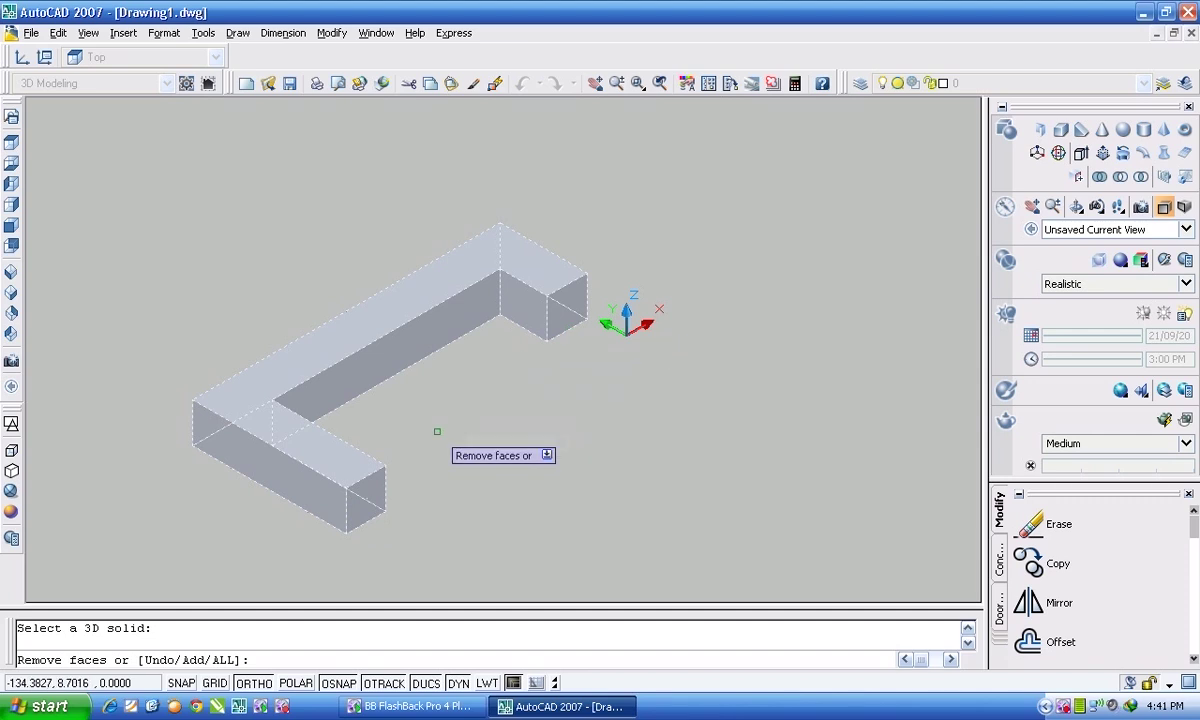
pyautogui.click(376, 490)
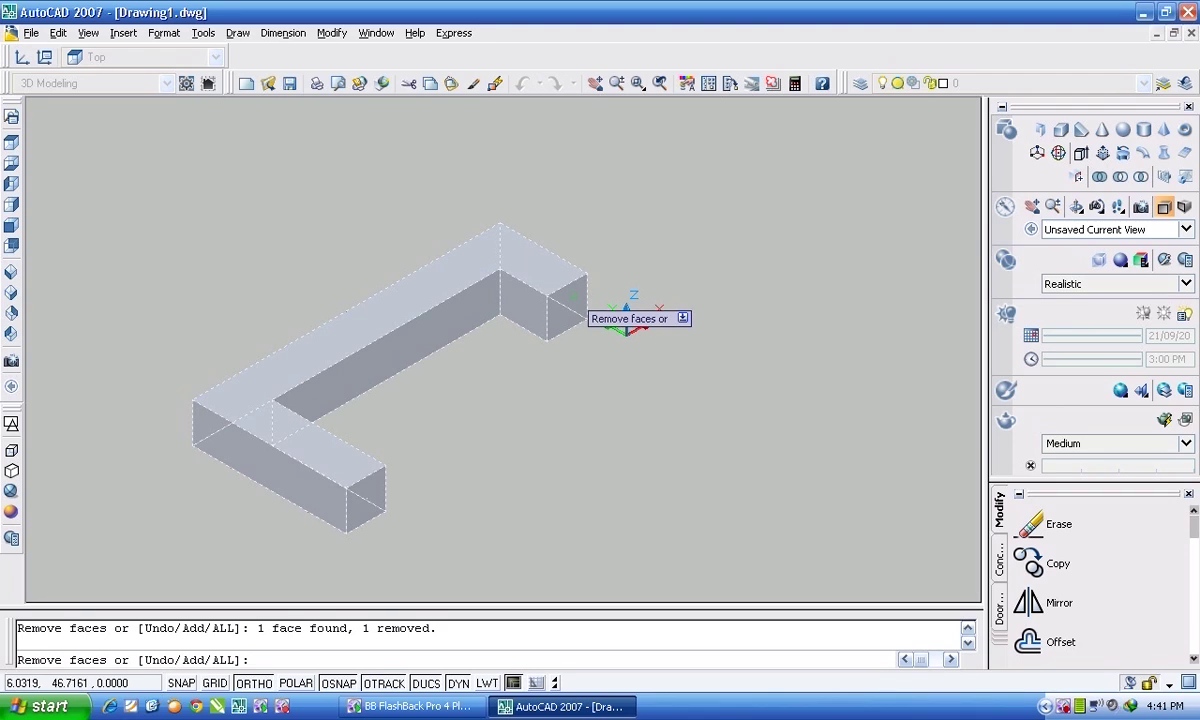
pyautogui.press('Return')
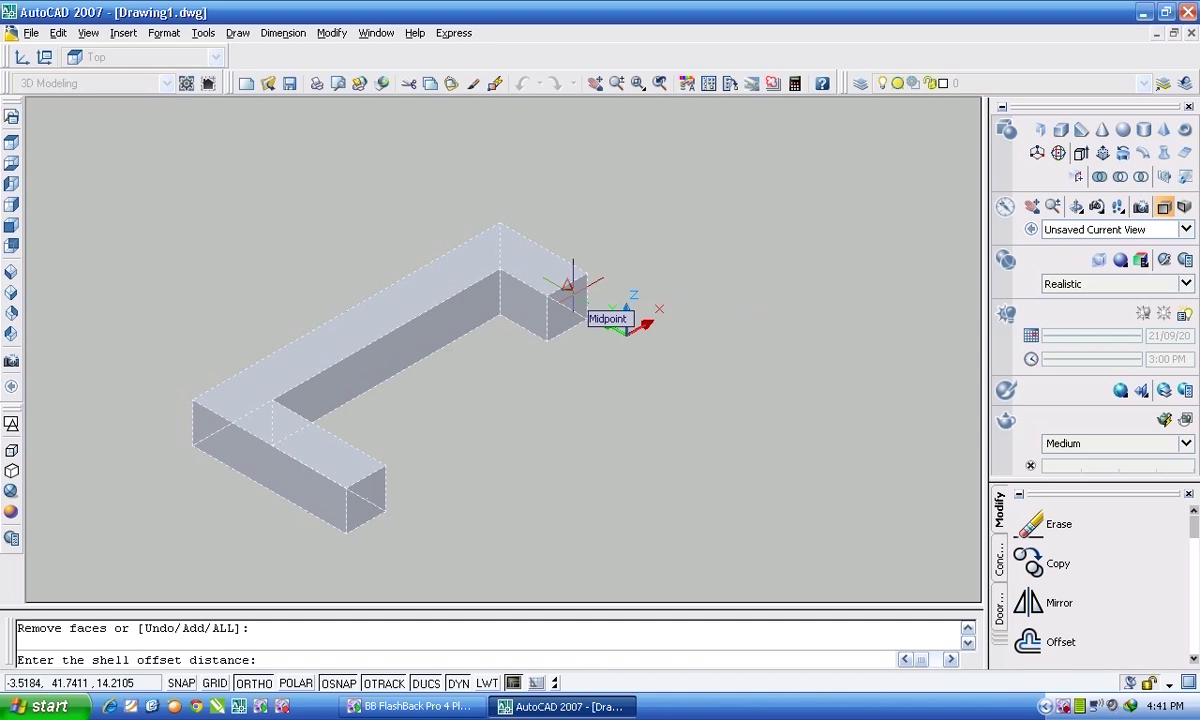
pyautogui.write('1')
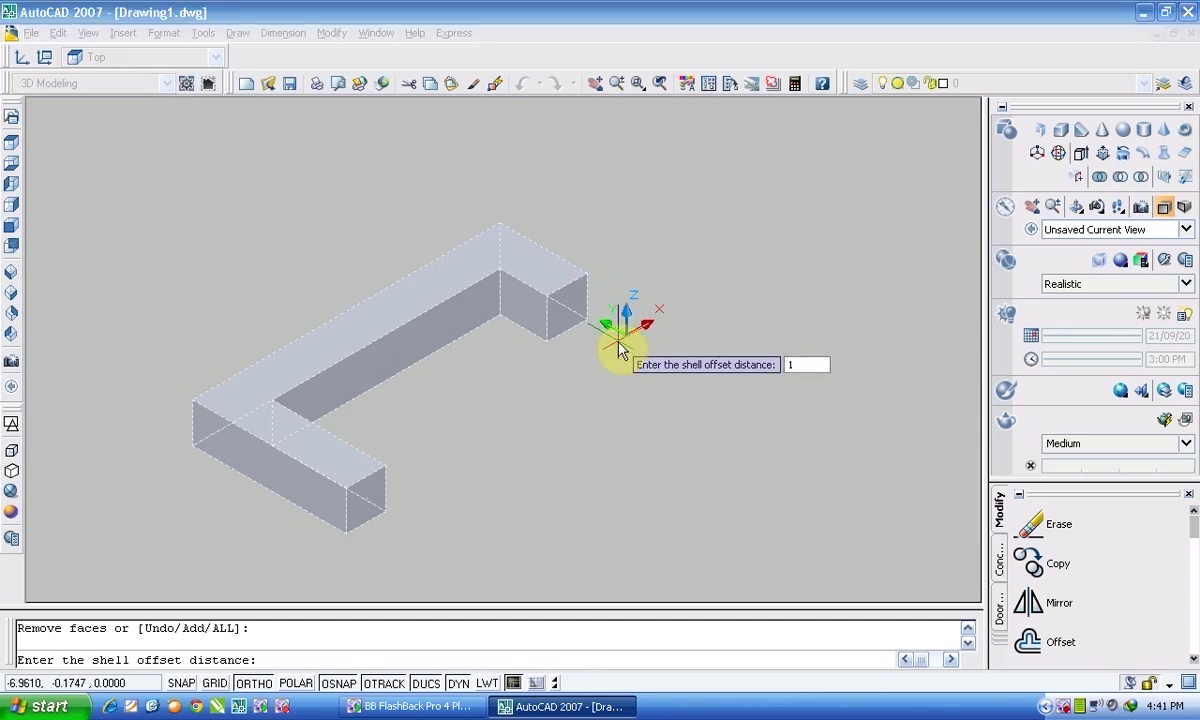
pyautogui.write('0')
pyautogui.press('Return')
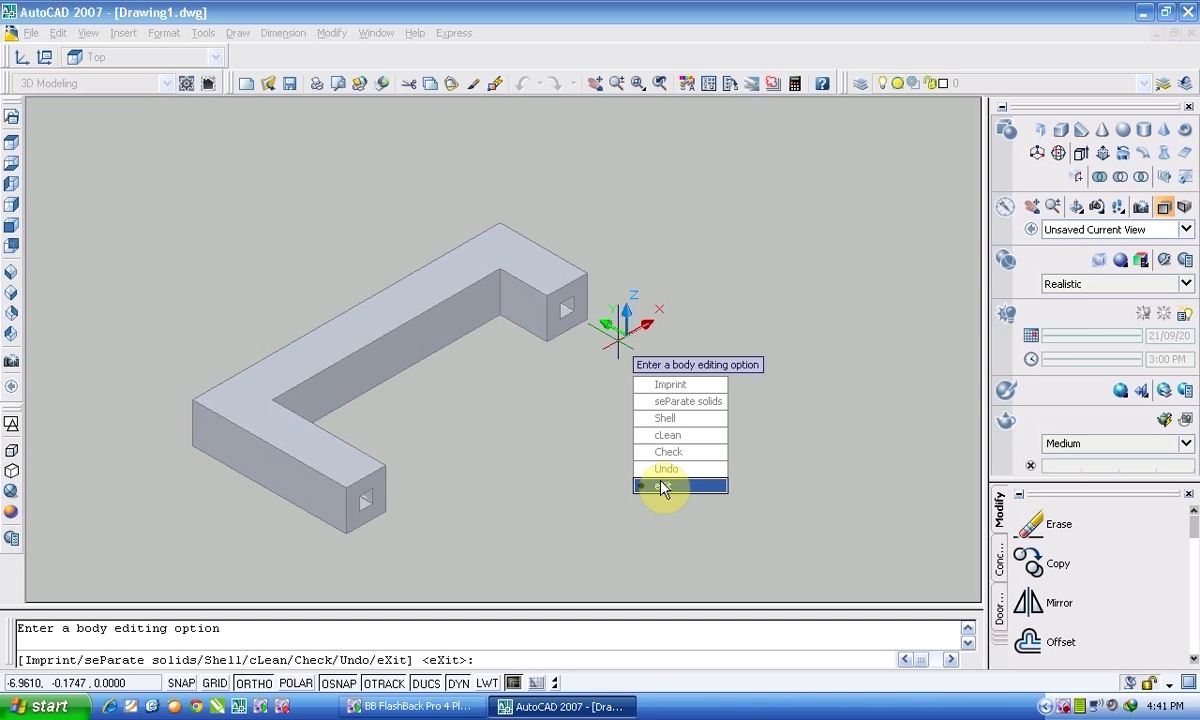
pyautogui.press('Escape')
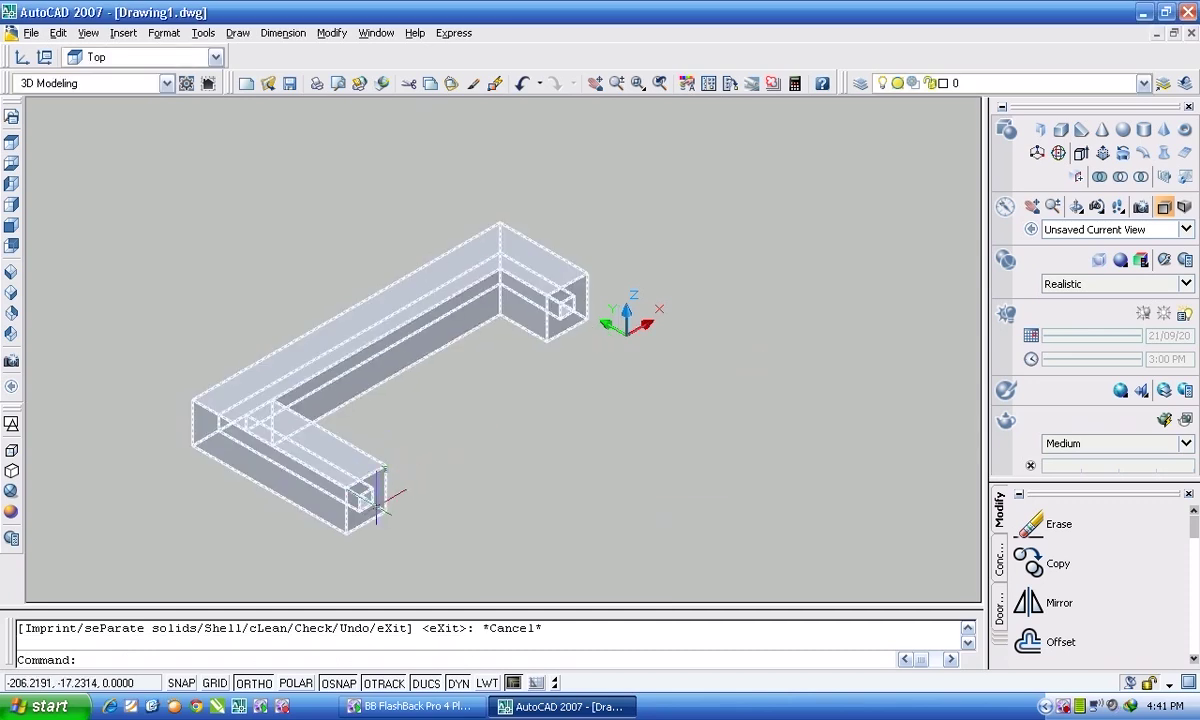
# Zoom in and out on the open ends, then orbit the handle to another angle.
pyautogui.scroll(4, 378, 492)
pyautogui.scroll(3, 310, 480)
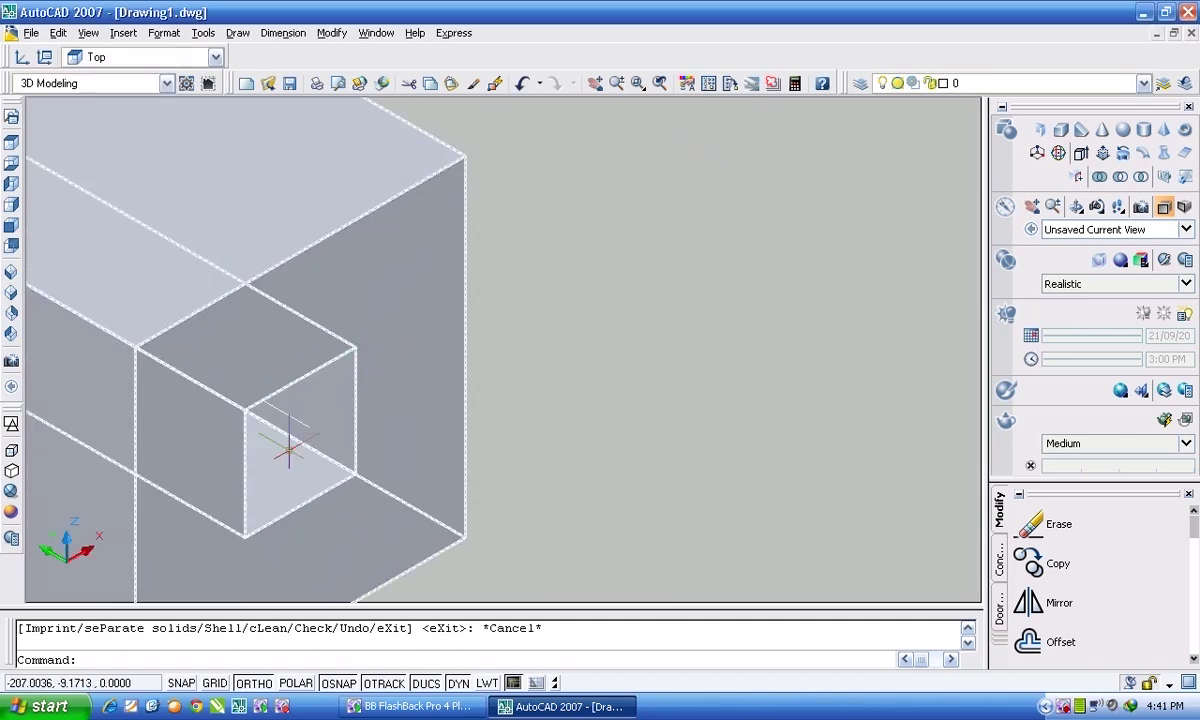
pyautogui.scroll(-3, 288, 448)
pyautogui.scroll(-3, 400, 400)
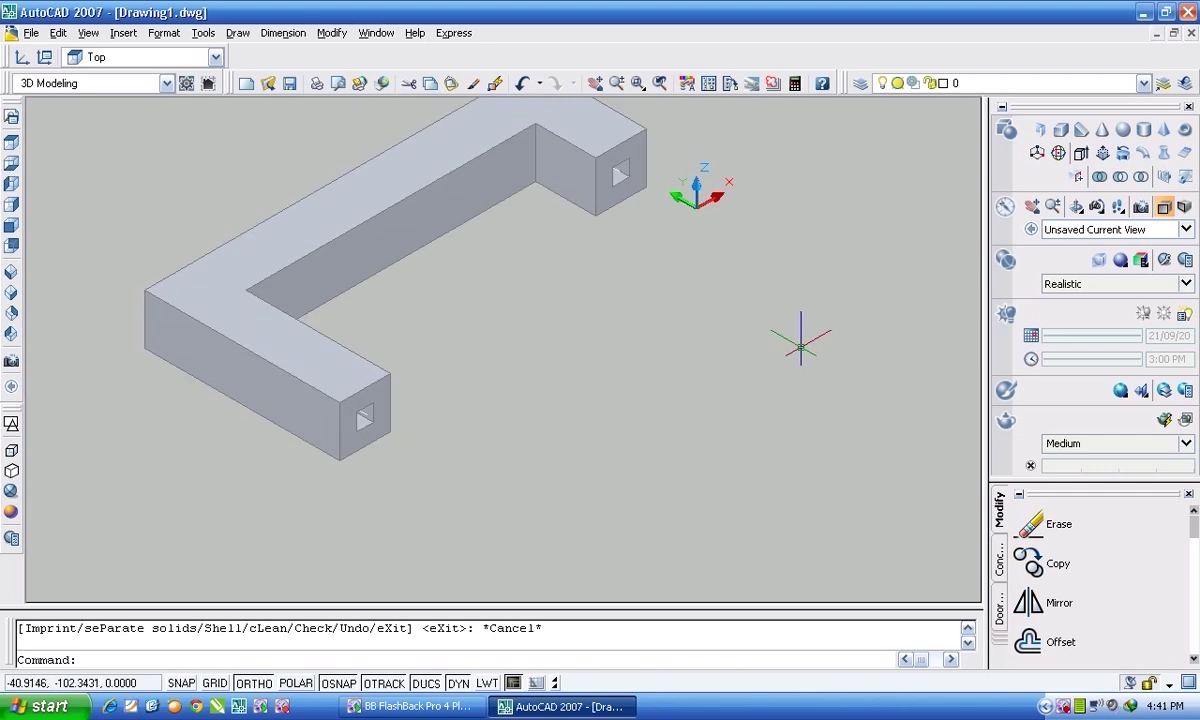
pyautogui.scroll(-2, 584, 392)
pyautogui.scroll(1, 570, 268)
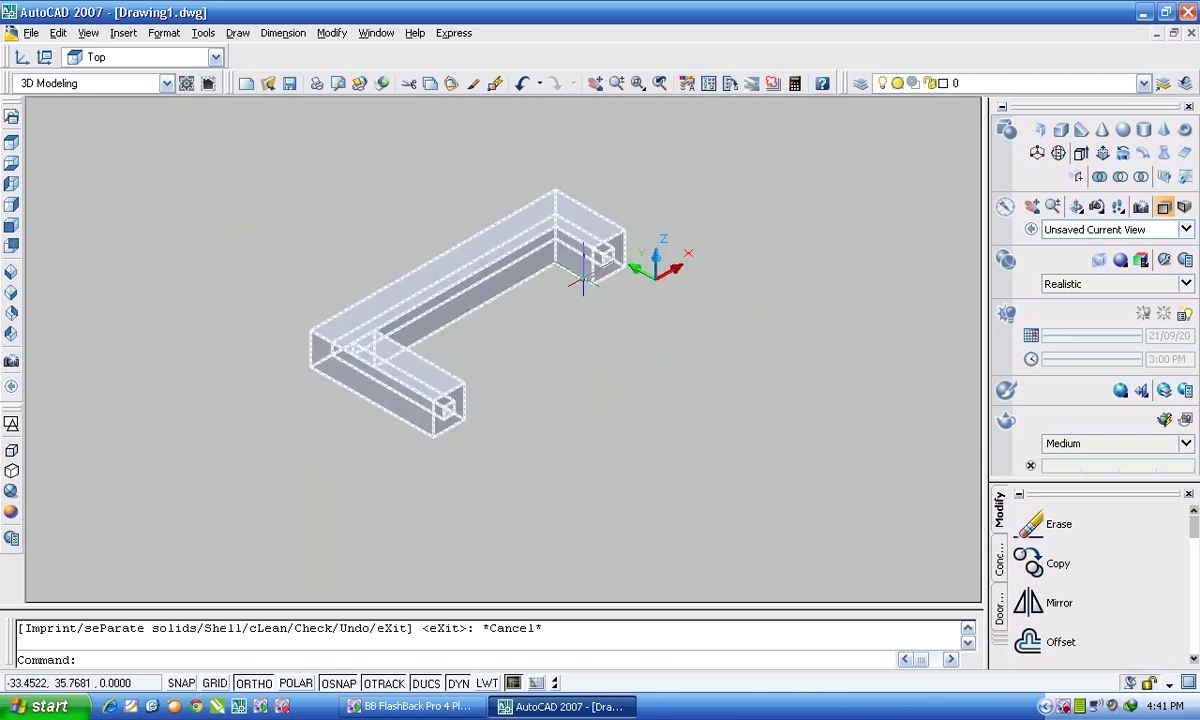
pyautogui.scroll(3, 563, 228)
pyautogui.scroll(-1, 564, 228)
pyautogui.scroll(-1, 557, 210)
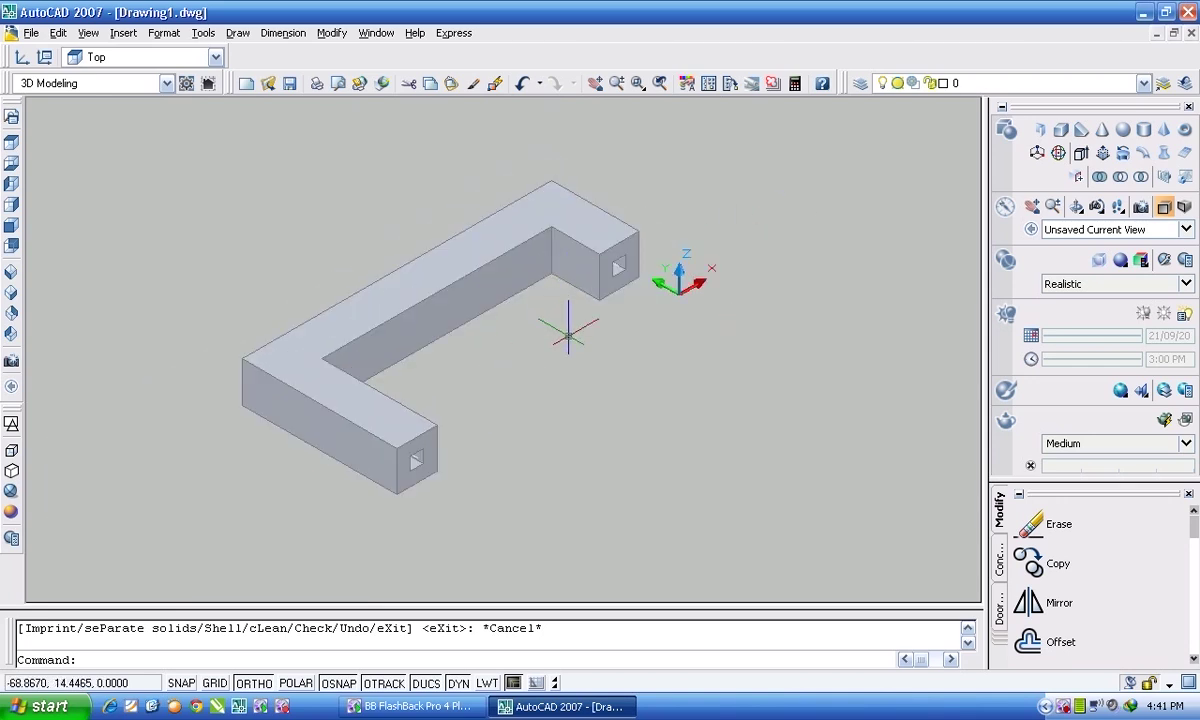
pyautogui.keyDown('shift'); pyautogui.moveTo(570, 346); pyautogui.dragTo(507, 348, button='middle'); pyautogui.keyUp('shift')
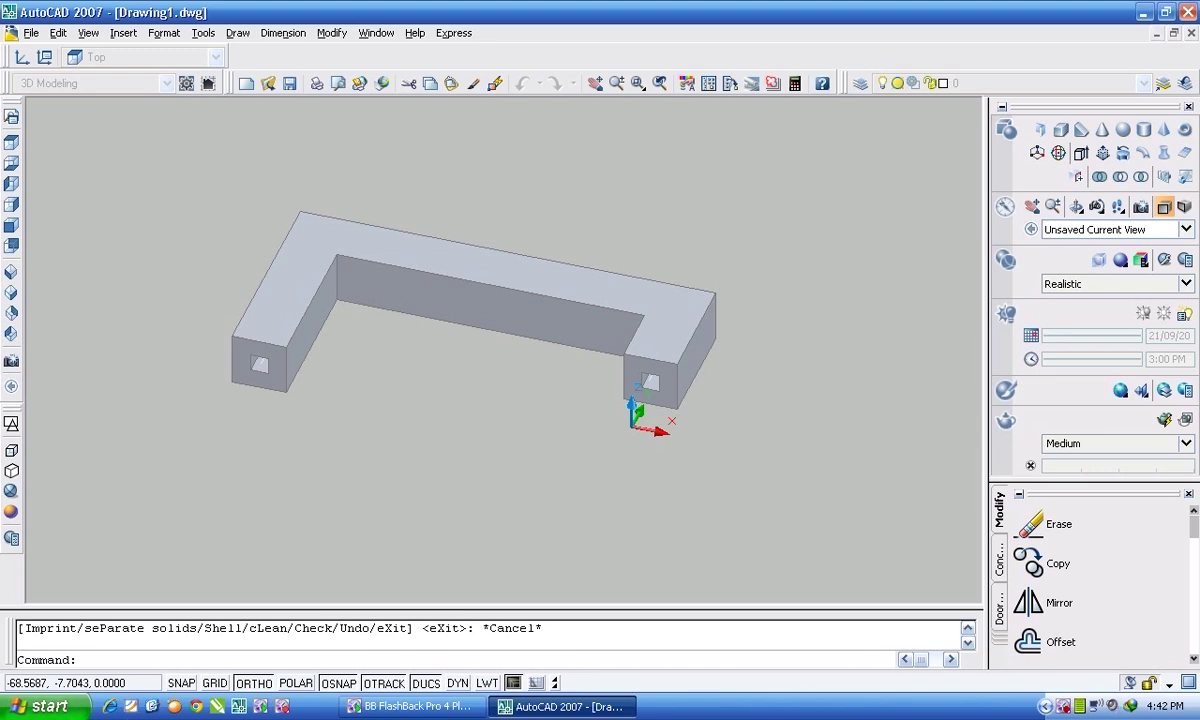
# In 2D Wireframe, view the handle from Top and the SW, SE, NE, NW isometric corners.
pyautogui.click(11, 424)
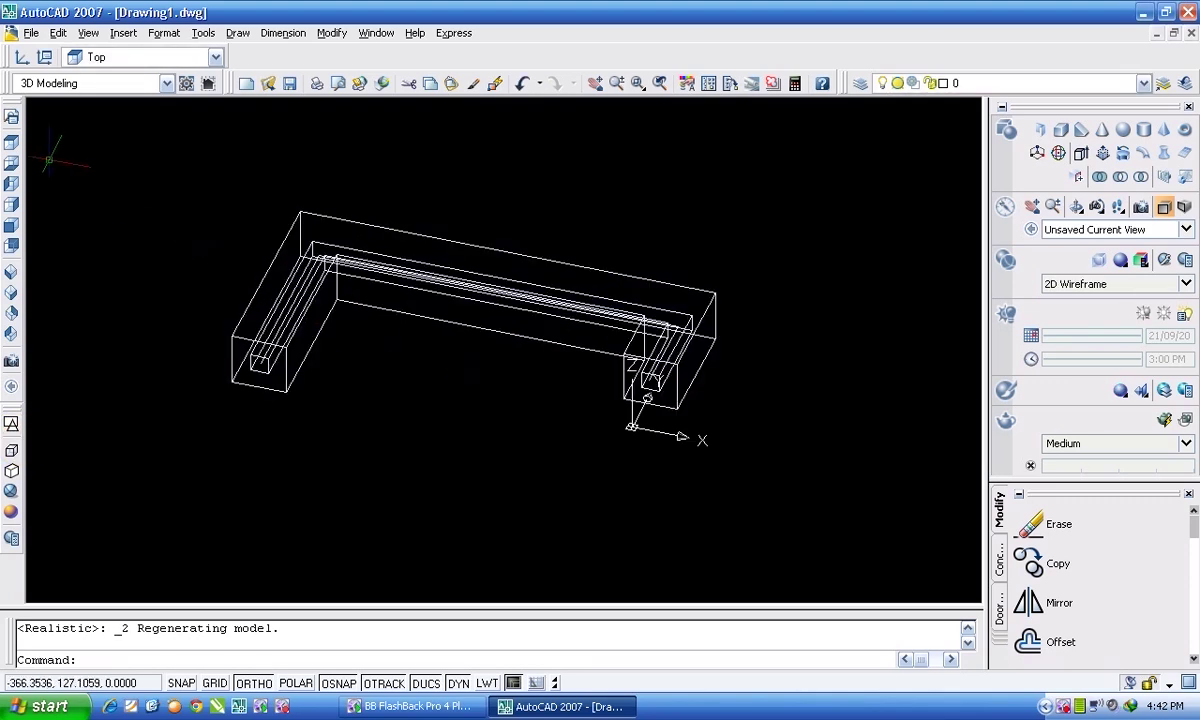
pyautogui.click(11, 140)
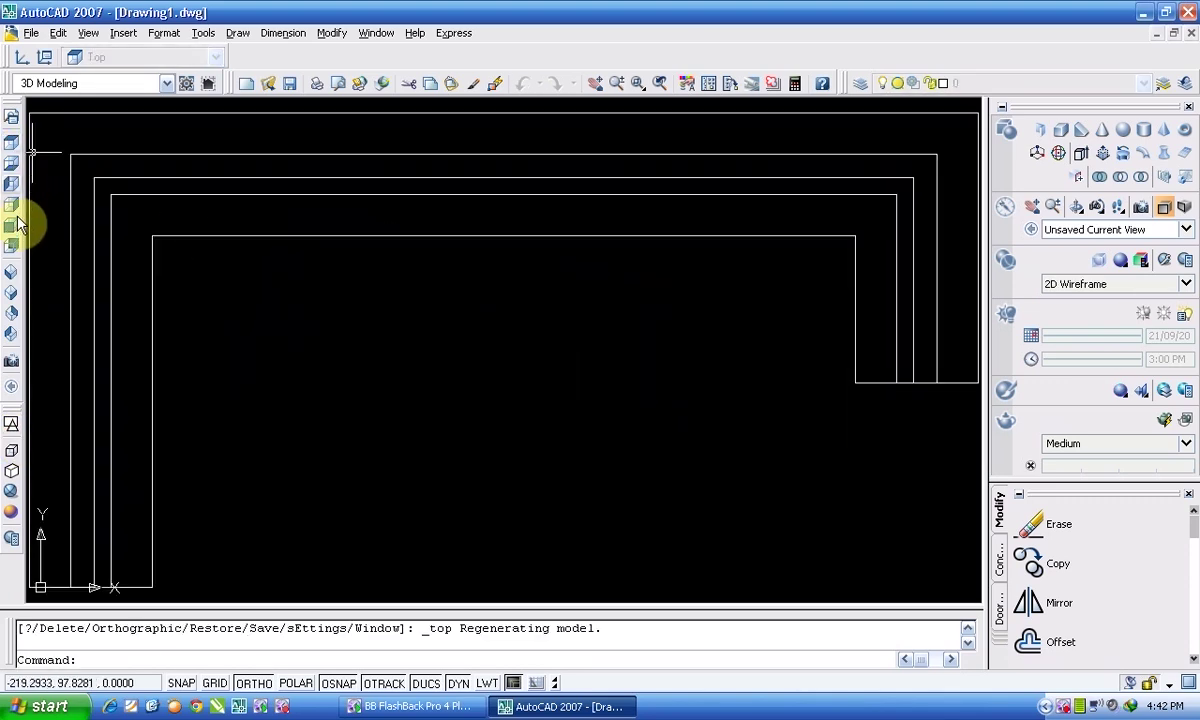
pyautogui.click(11, 271)
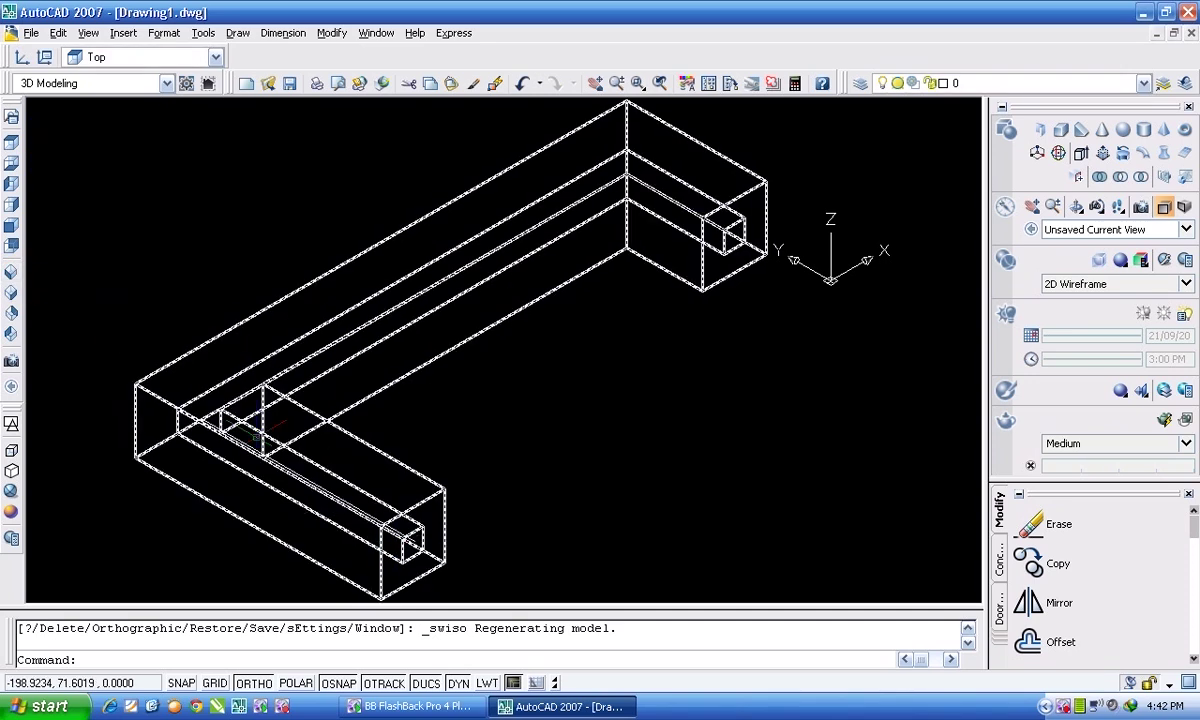
pyautogui.click(12, 293)
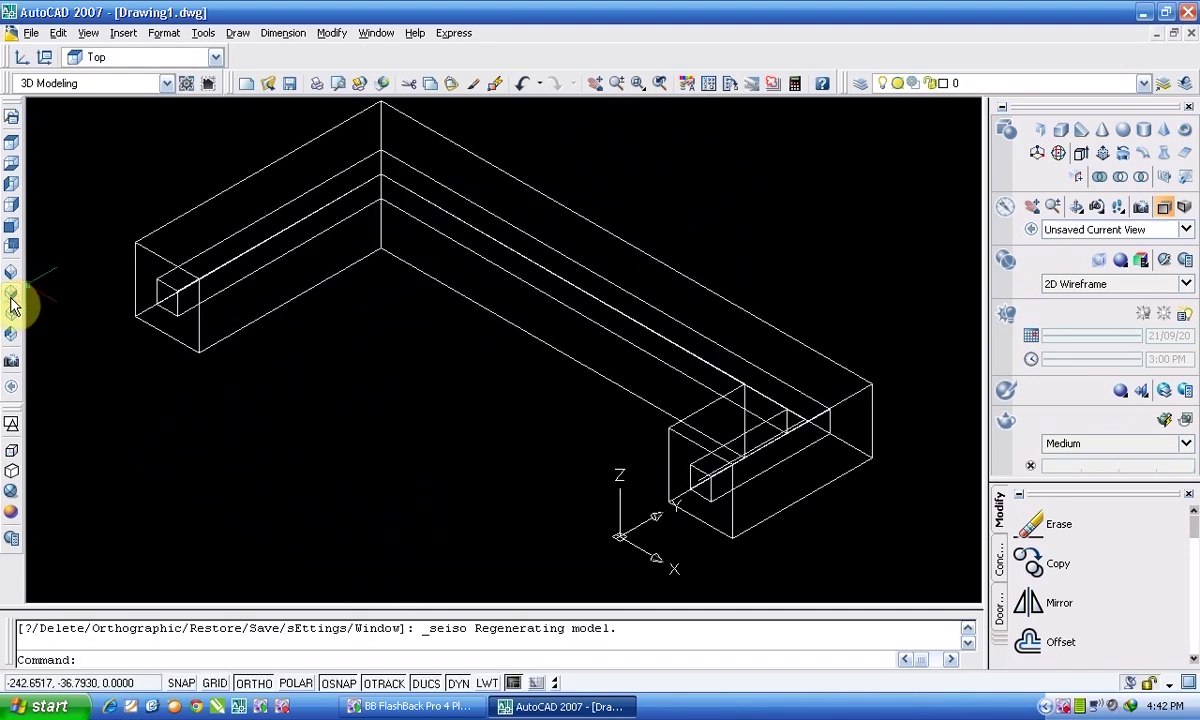
pyautogui.click(12, 311)
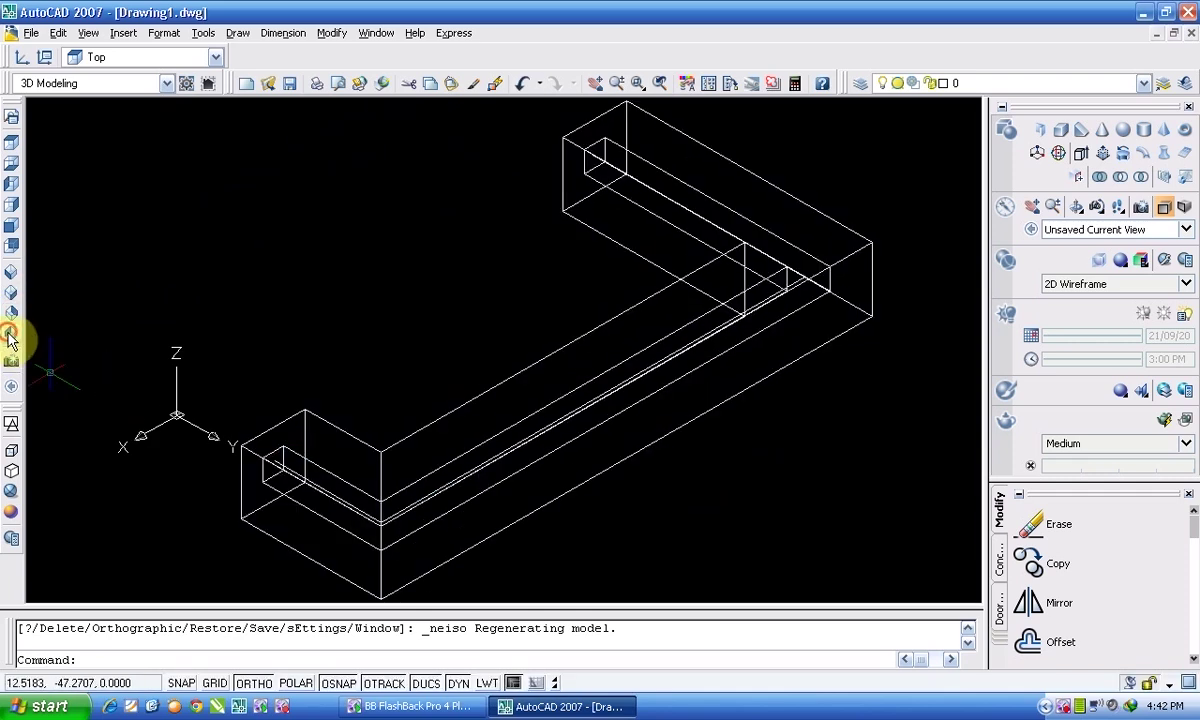
pyautogui.click(10, 338)
# Return via Top to SW Isometric view with Realistic shading.
pyautogui.click(12, 143)
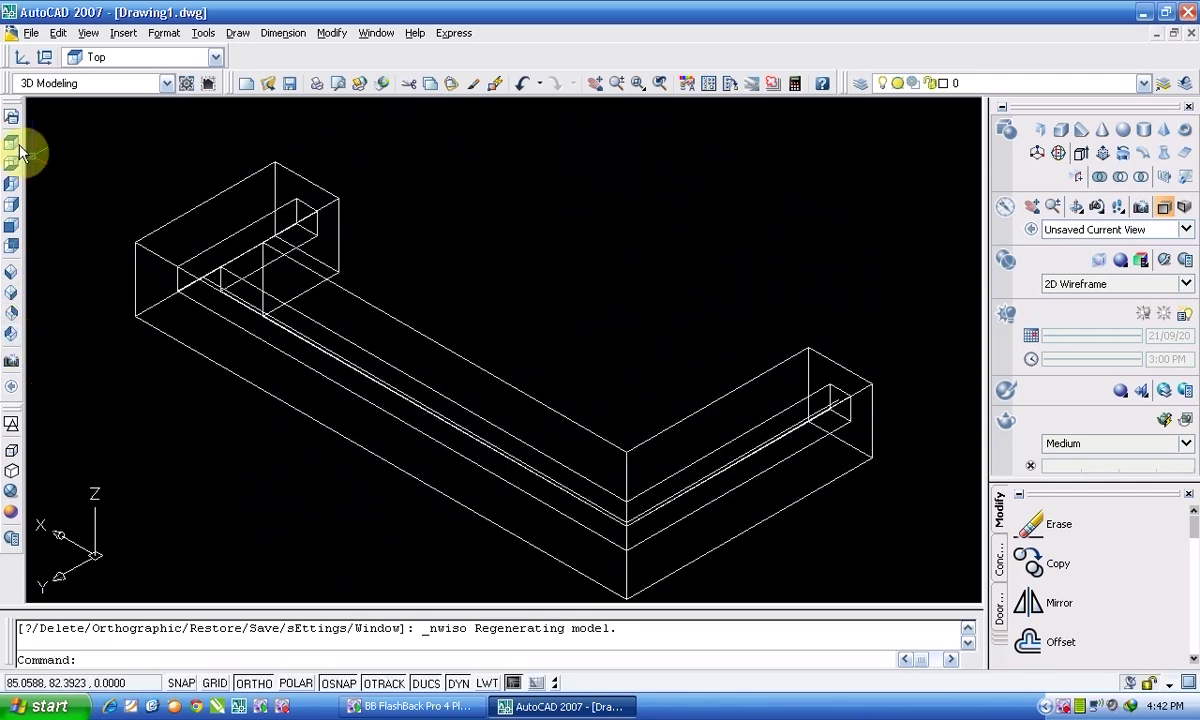
pyautogui.click(12, 270)
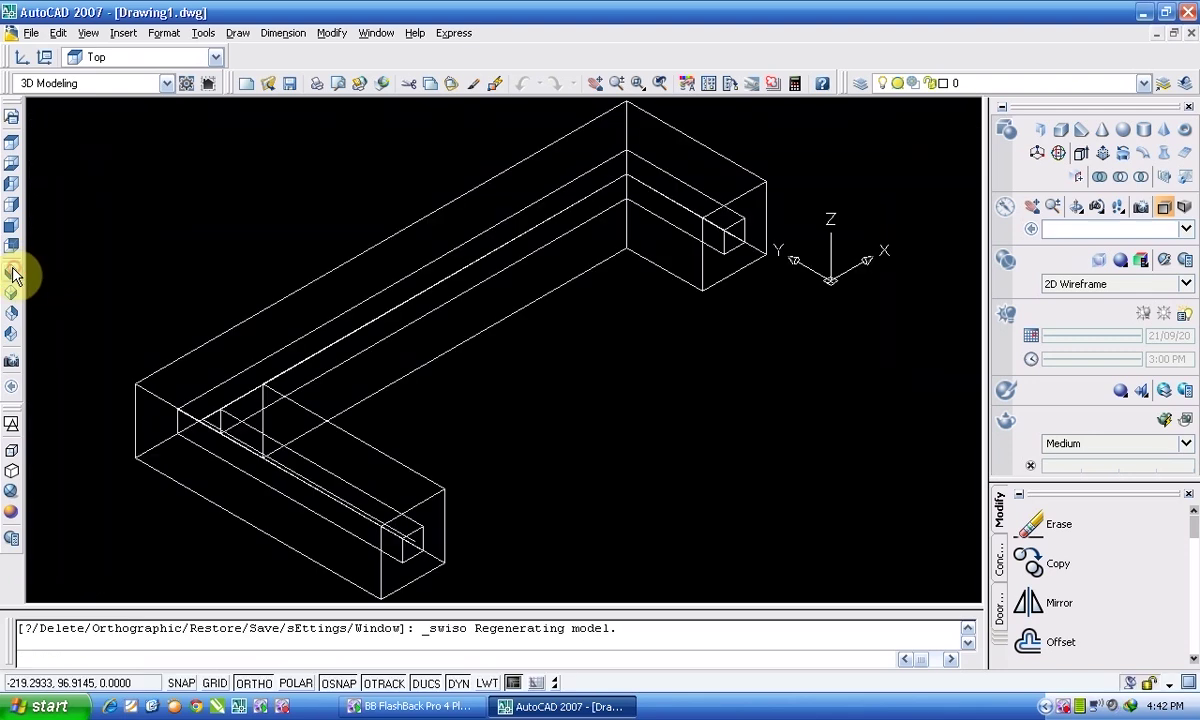
pyautogui.scroll(-4, 450, 237)
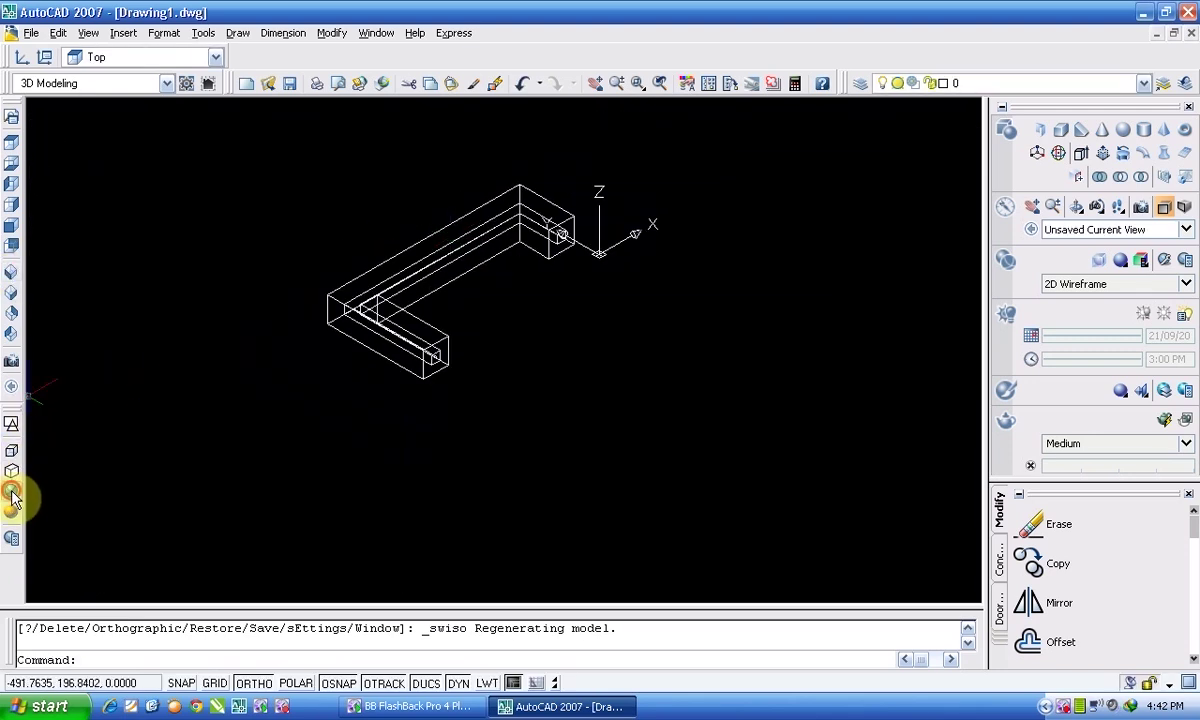
pyautogui.click(11, 491)
pyautogui.scroll(4, 509, 190)
pyautogui.scroll(-2, 509, 188)
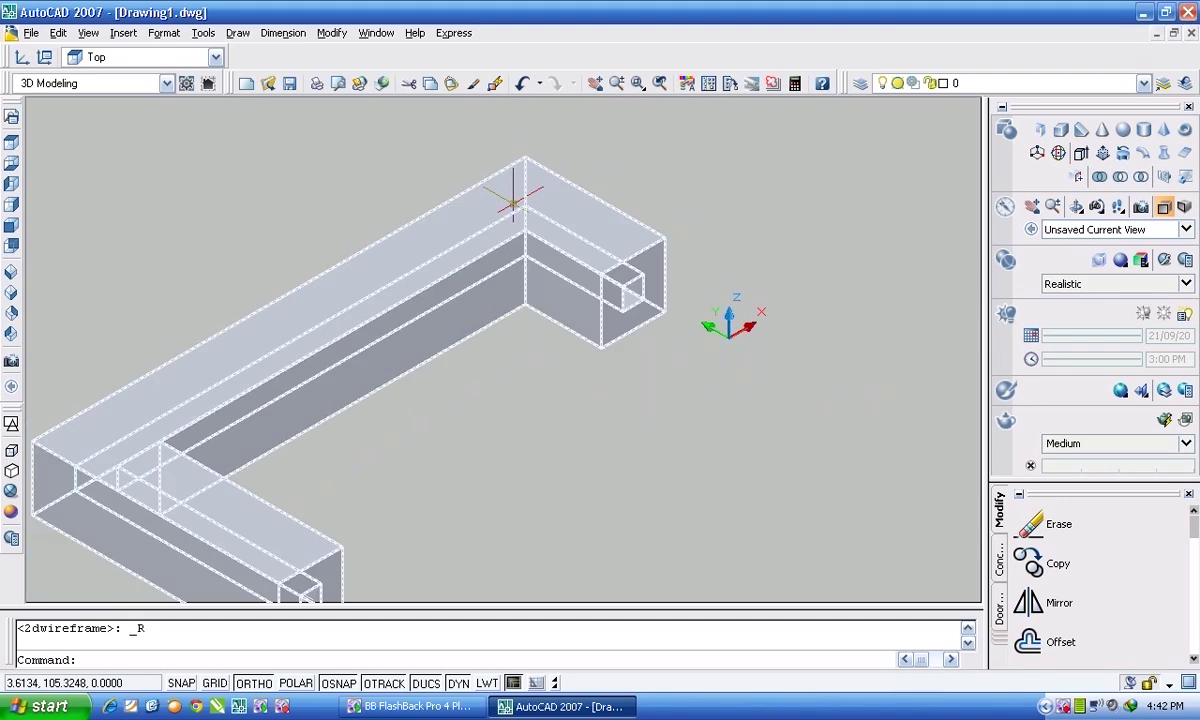
pyautogui.scroll(-2, 513, 200)
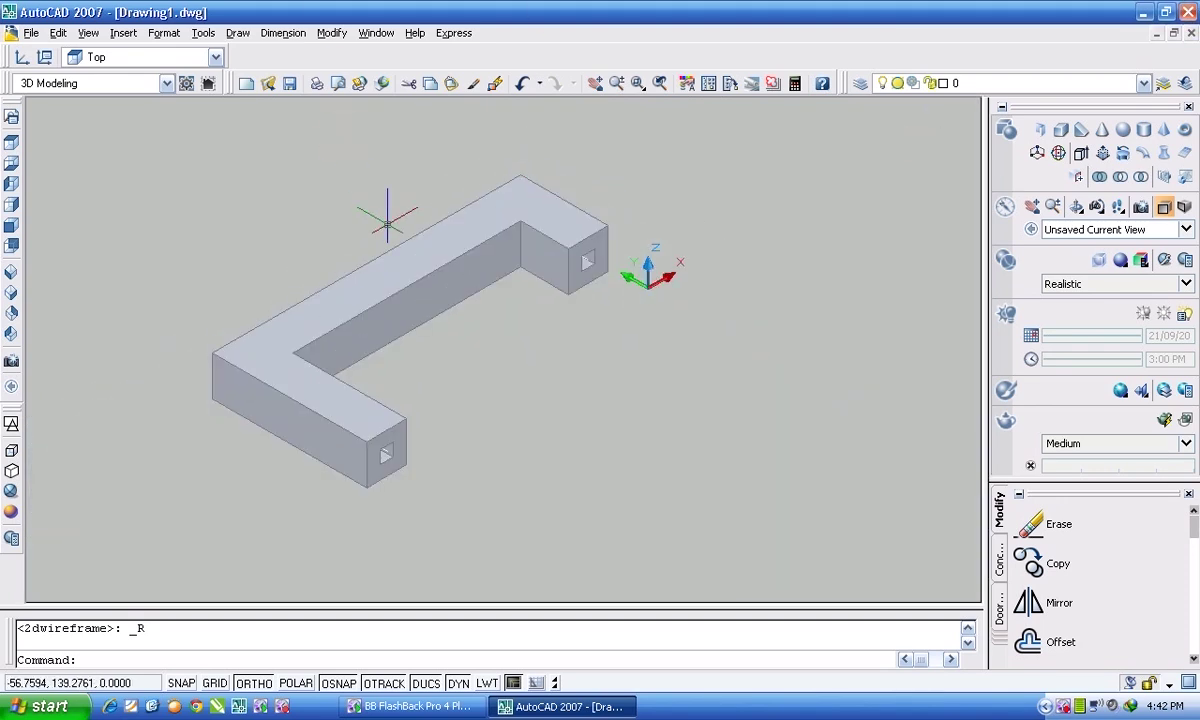
pyautogui.click(331, 33)
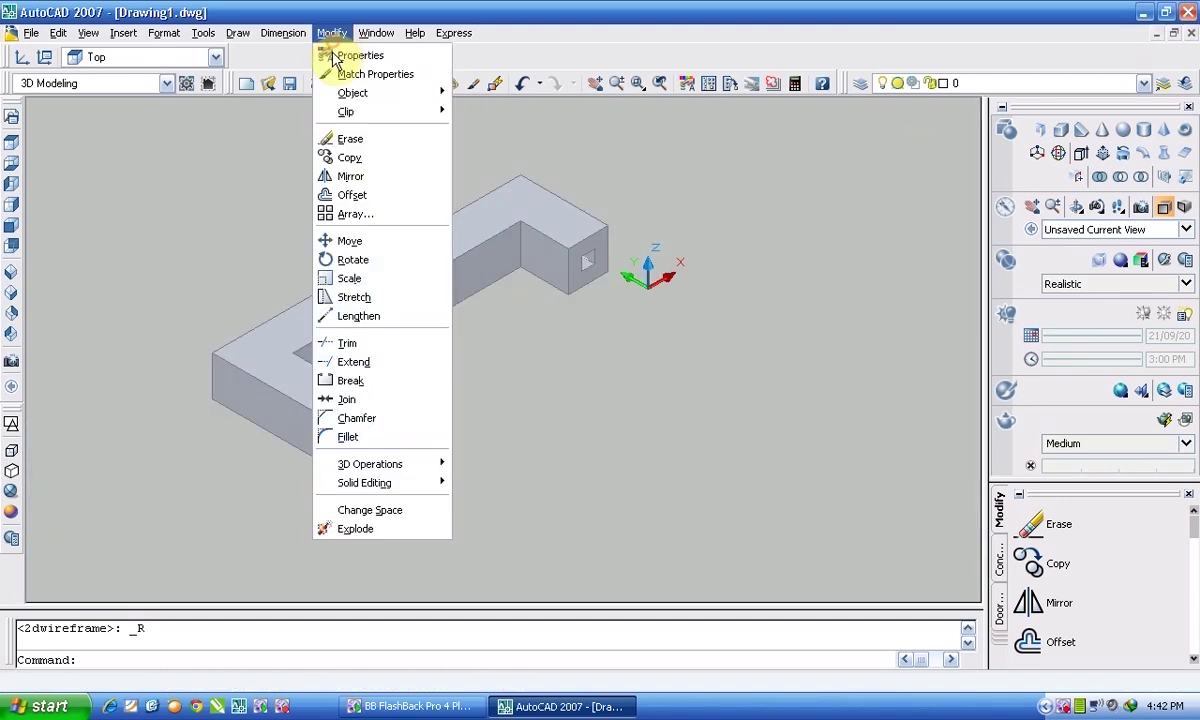
pyautogui.moveTo(364, 483)
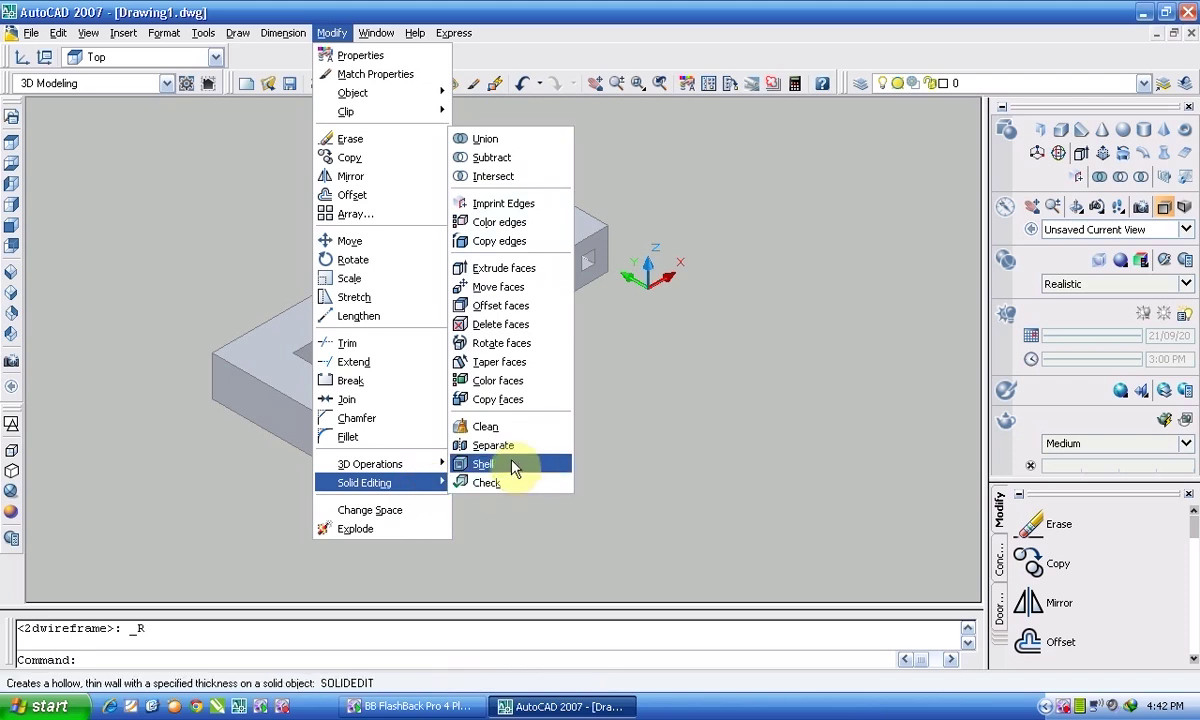
pyautogui.click(512, 468)
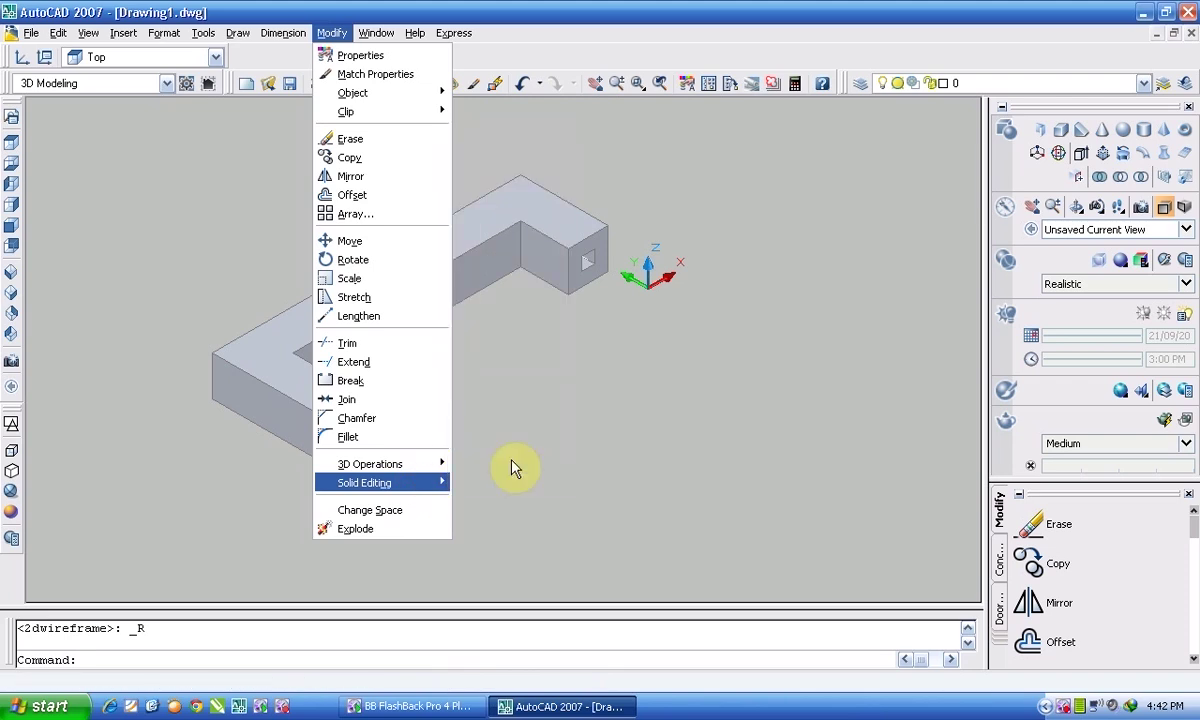
pyautogui.press('Escape')
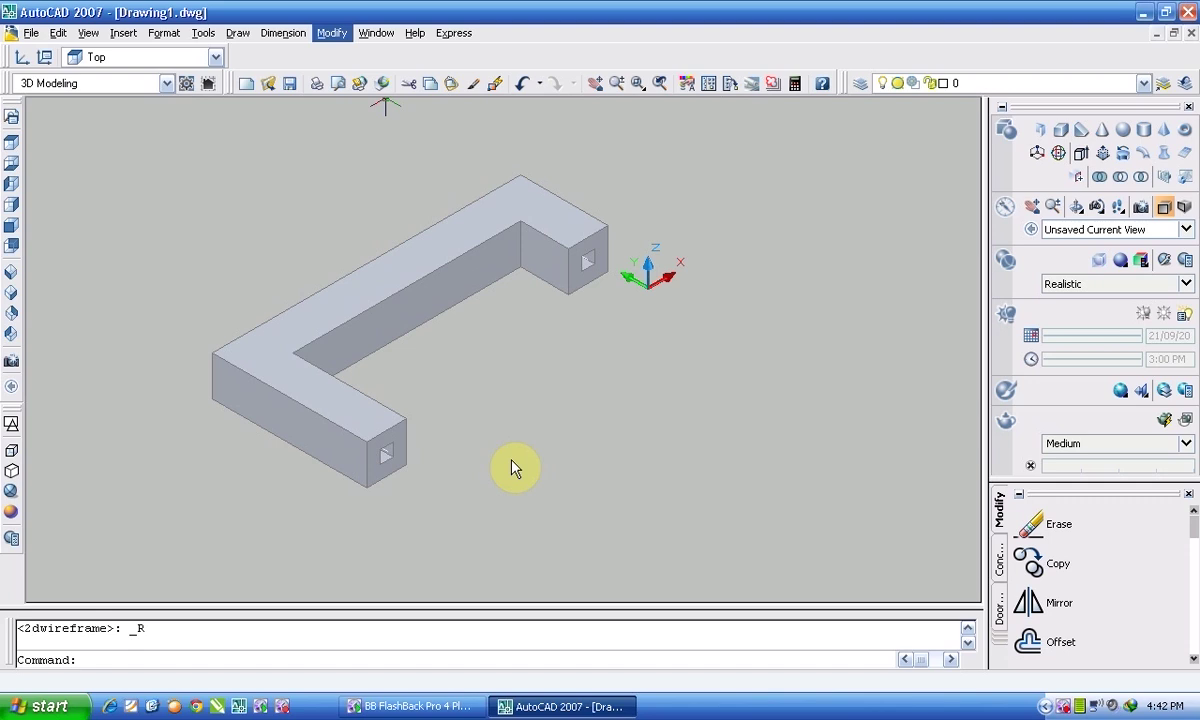